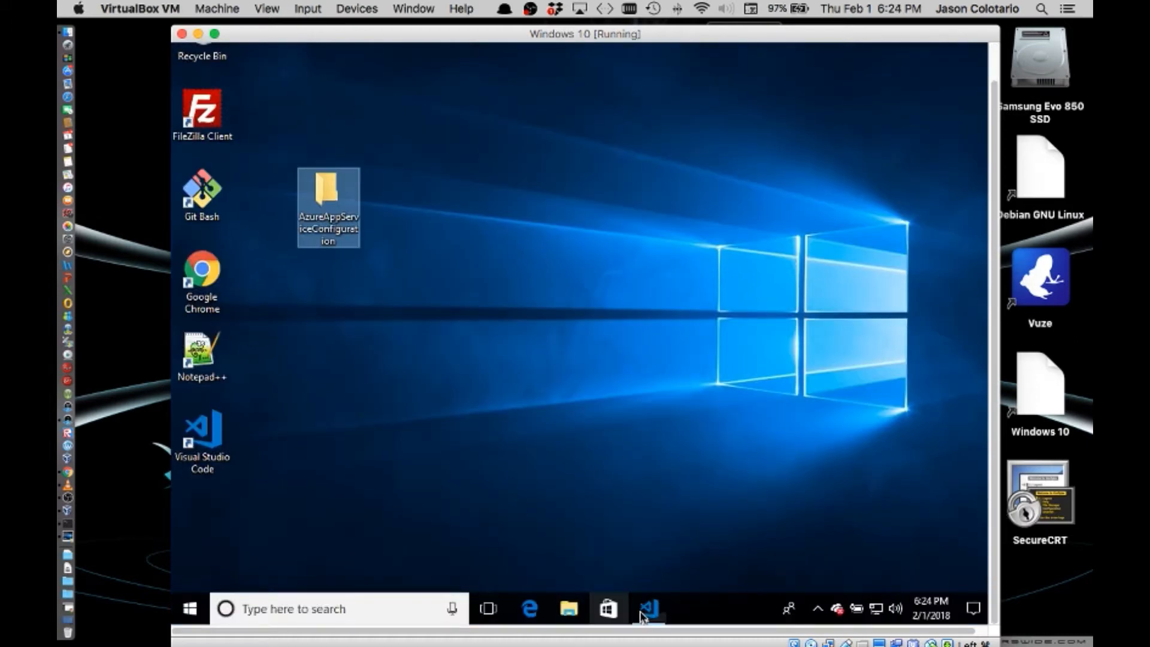
Switch to Visual Studio Code and open the AzureAppServiceConfiguration folder from the Desktop as the workspace folder.
left_click(645, 610)
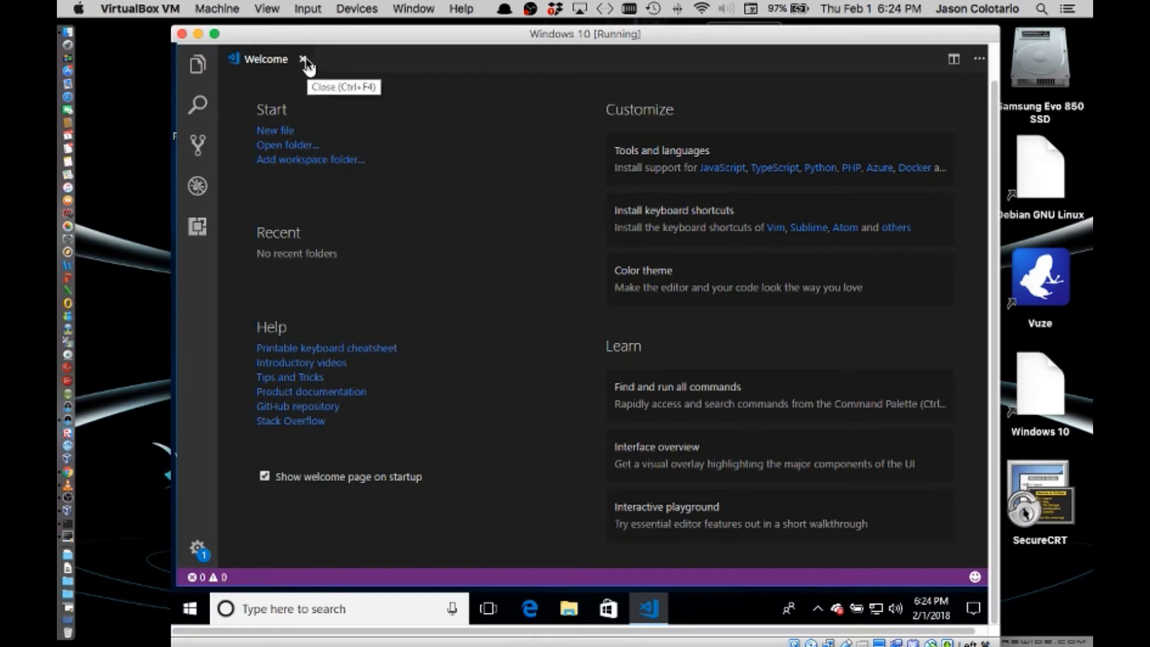
left_click(303, 154)
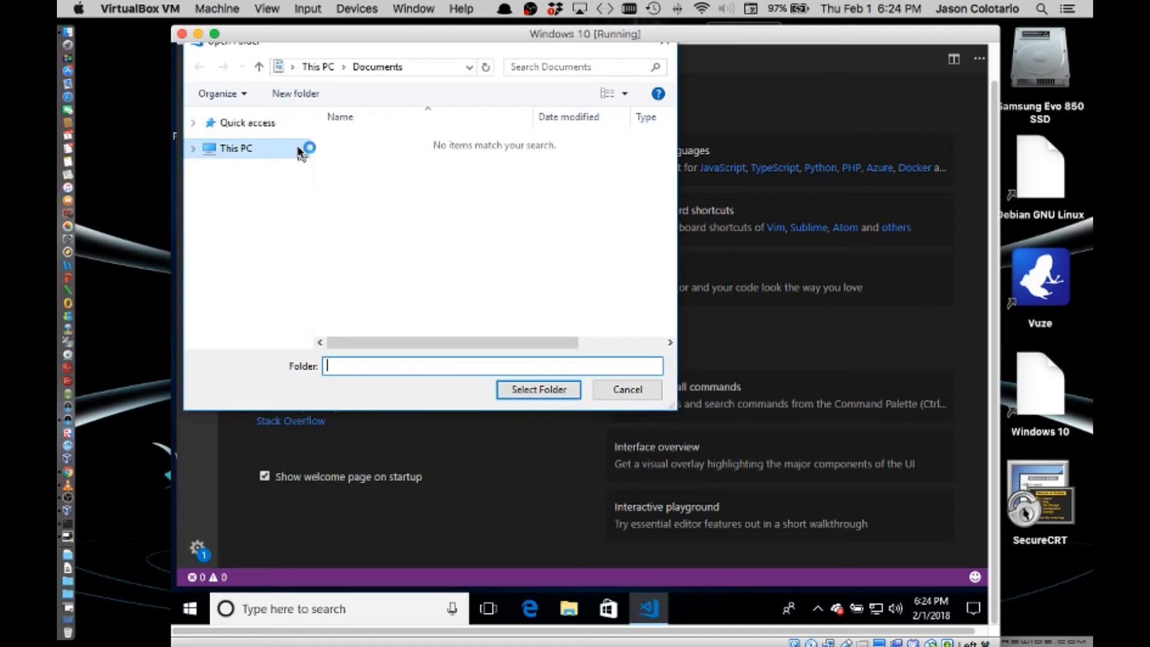
left_click(247, 148)
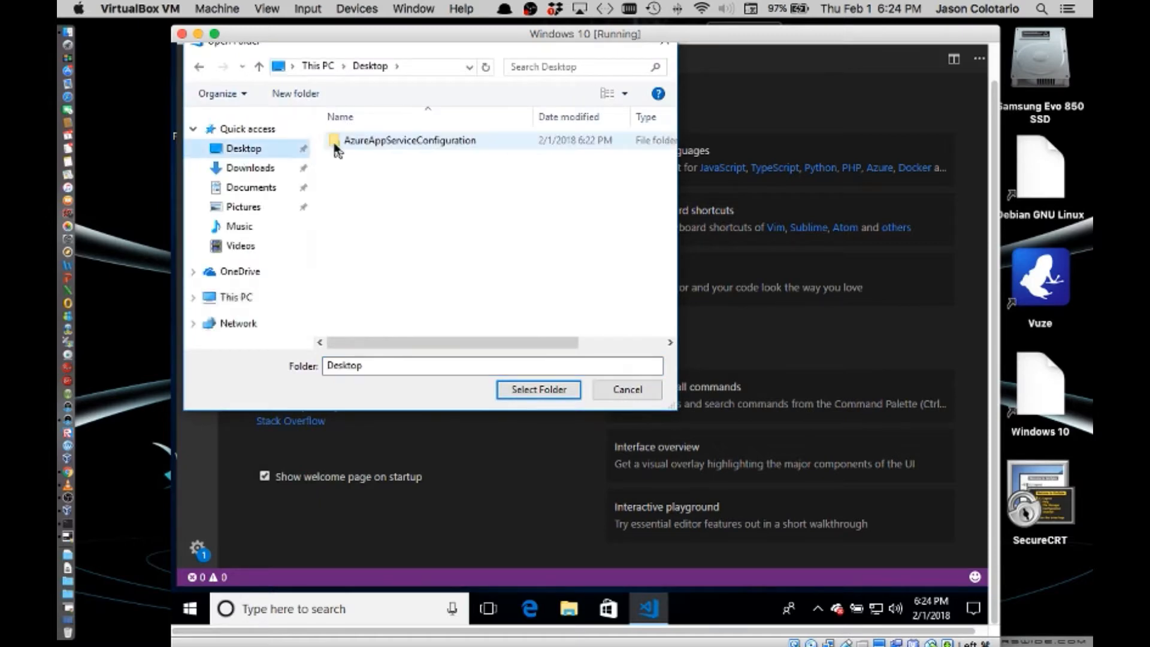
left_click(338, 146)
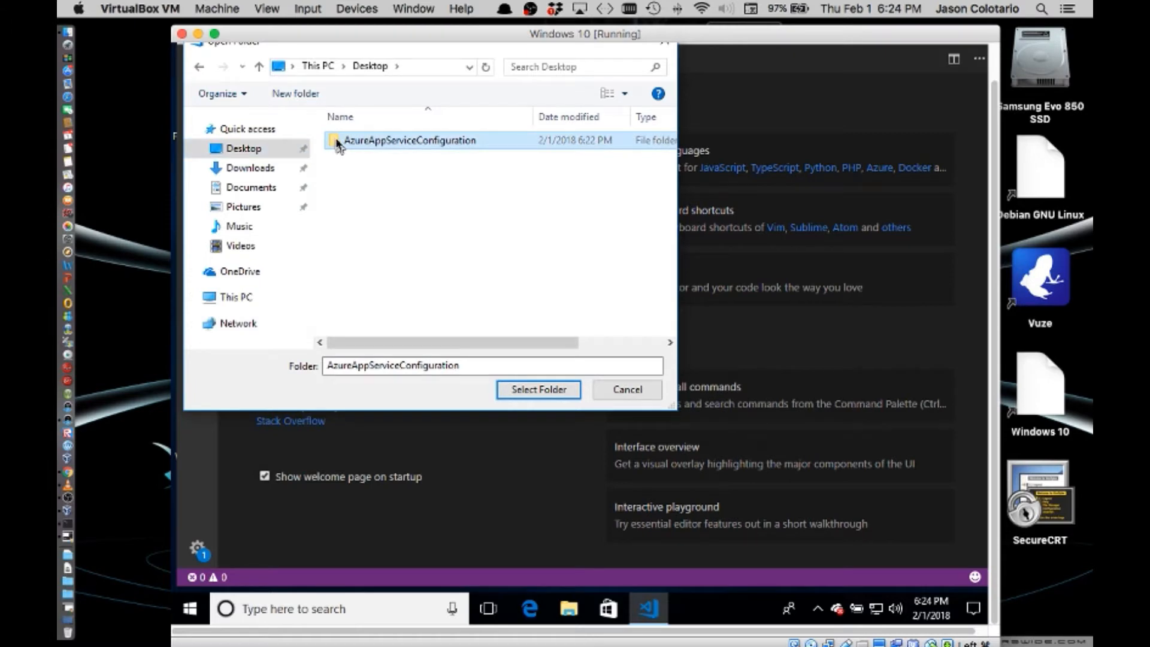
key("Return")
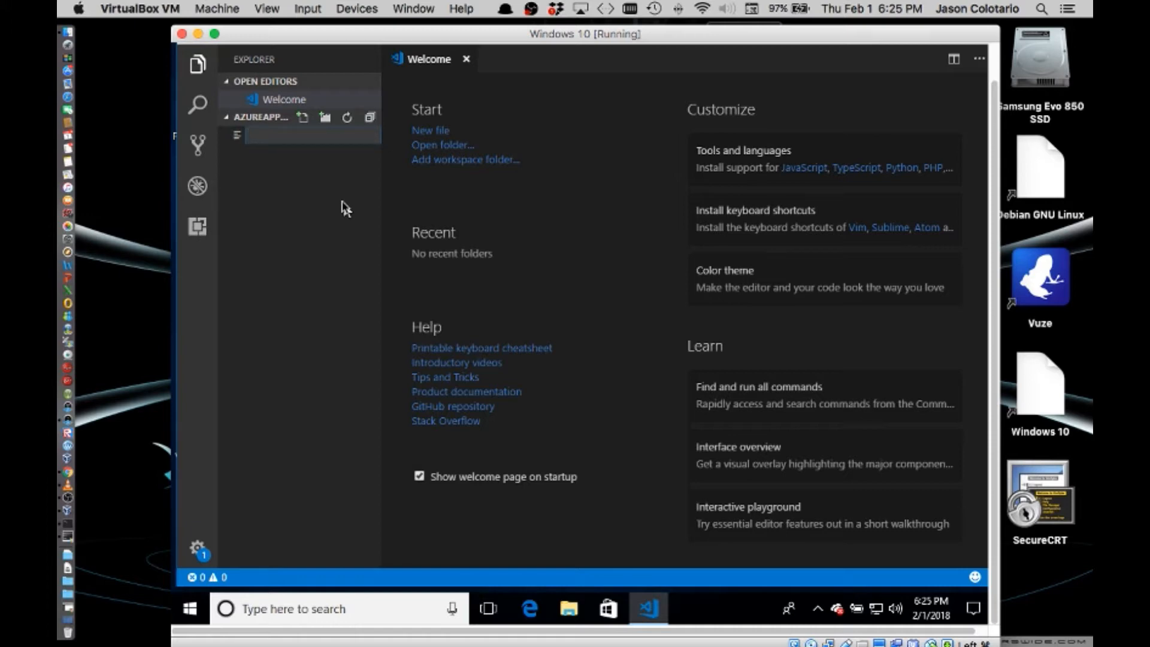
Create a file named MyApp in the AzureAppServiceConfiguration folder and rename it to index.html.
type("MyApp")
key("Return")
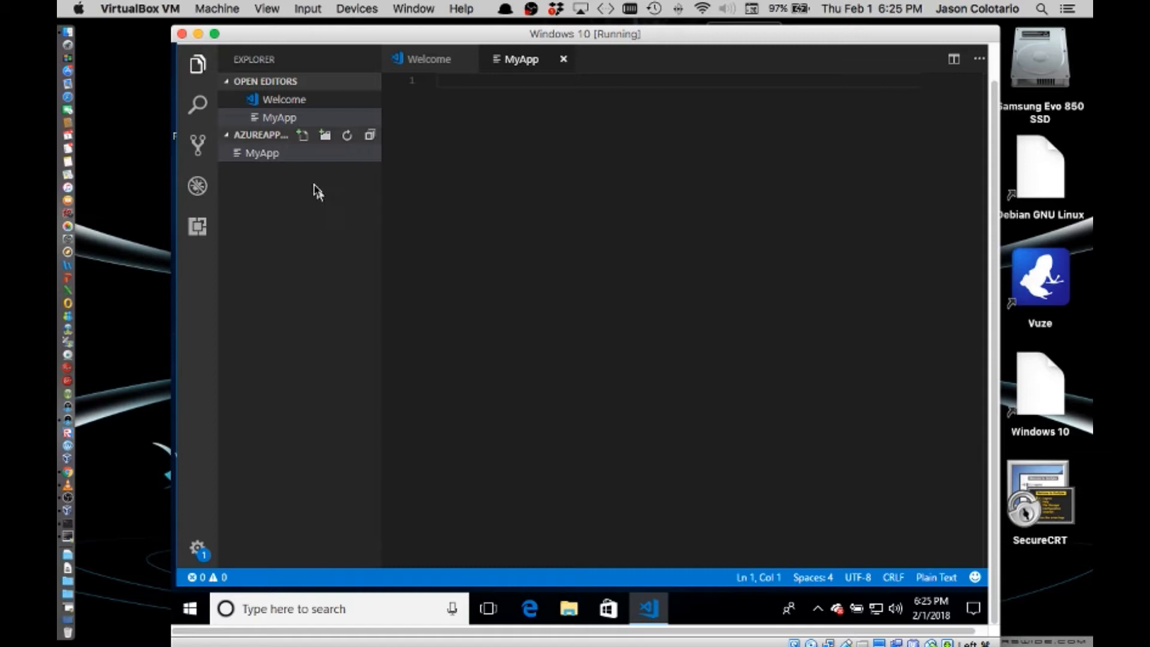
left_click(286, 156)
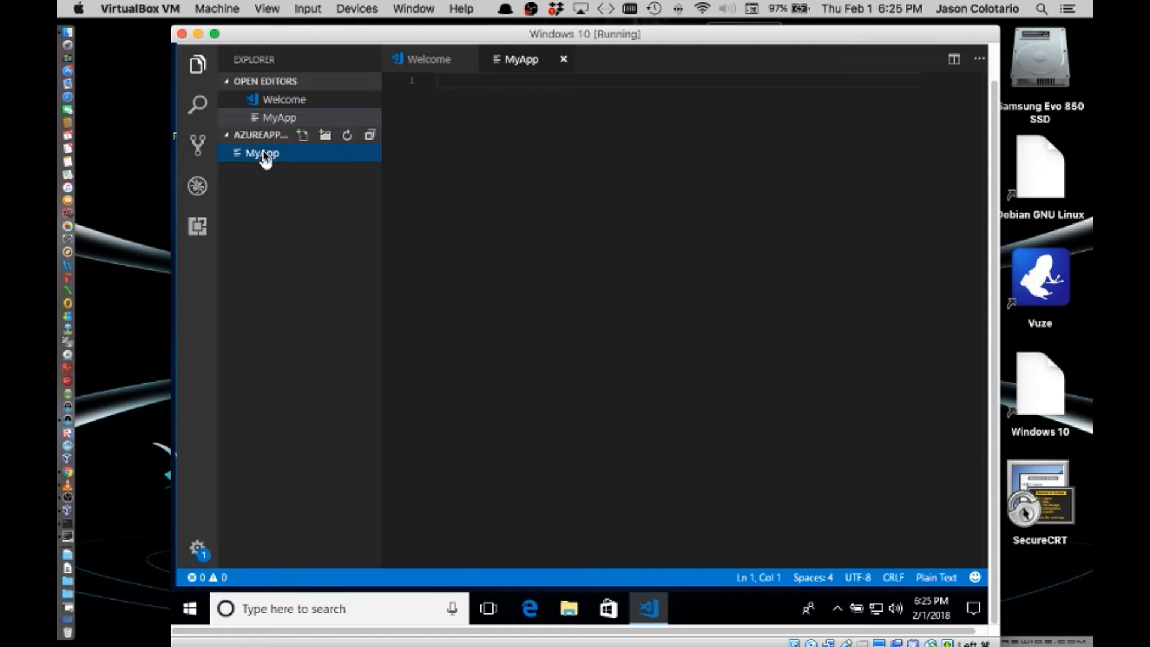
right_click(265, 157)
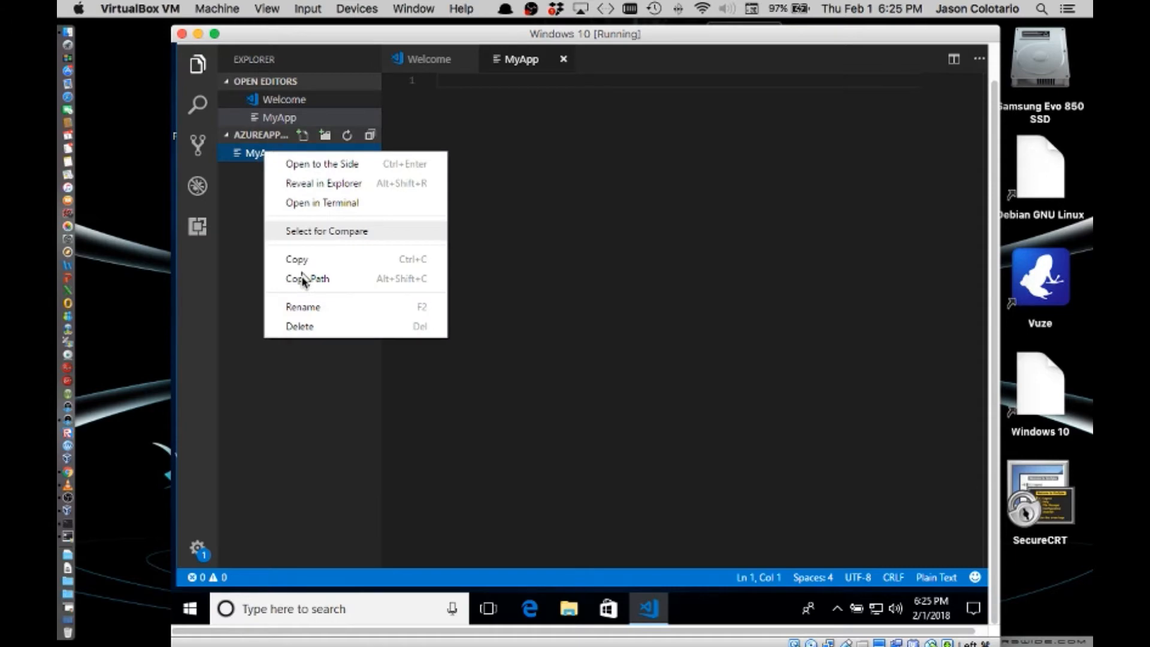
key("F2")
type("index")
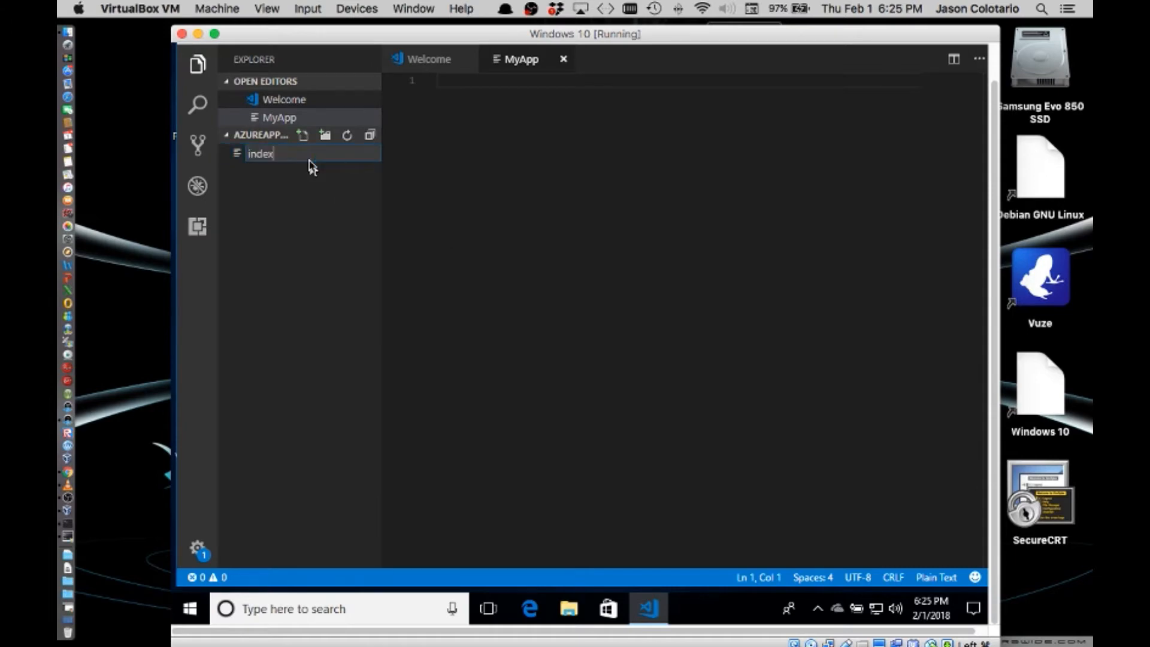
type(".html")
key("Return")
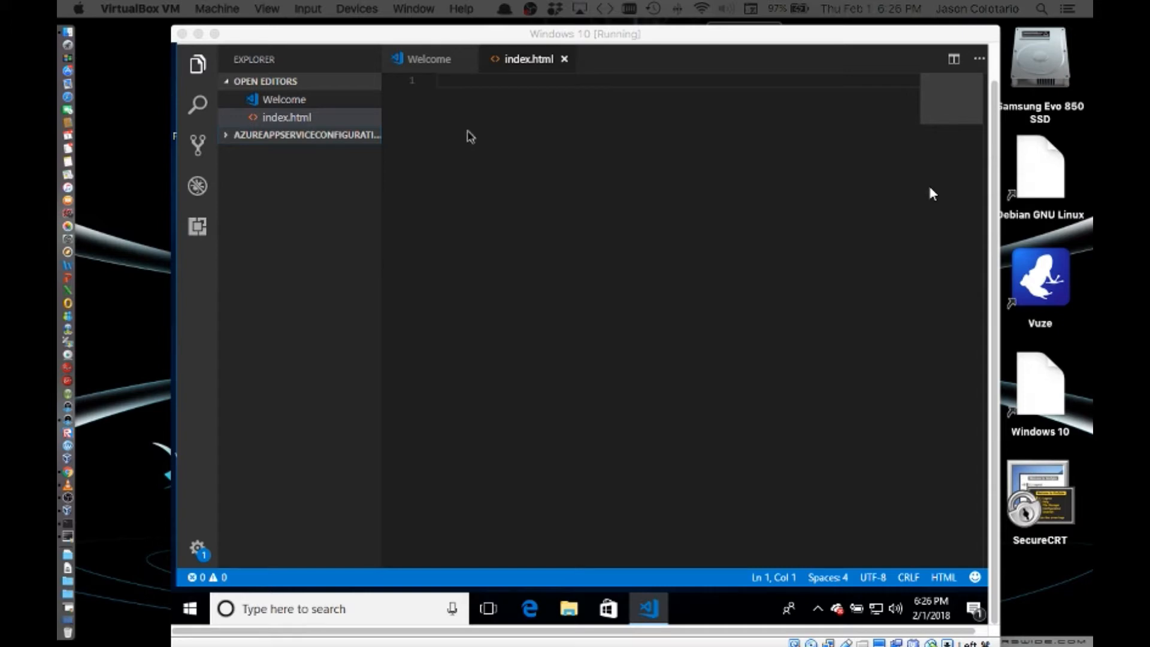
Try to paste the clipboard contents into the empty index.html file.
right_click(449, 83)
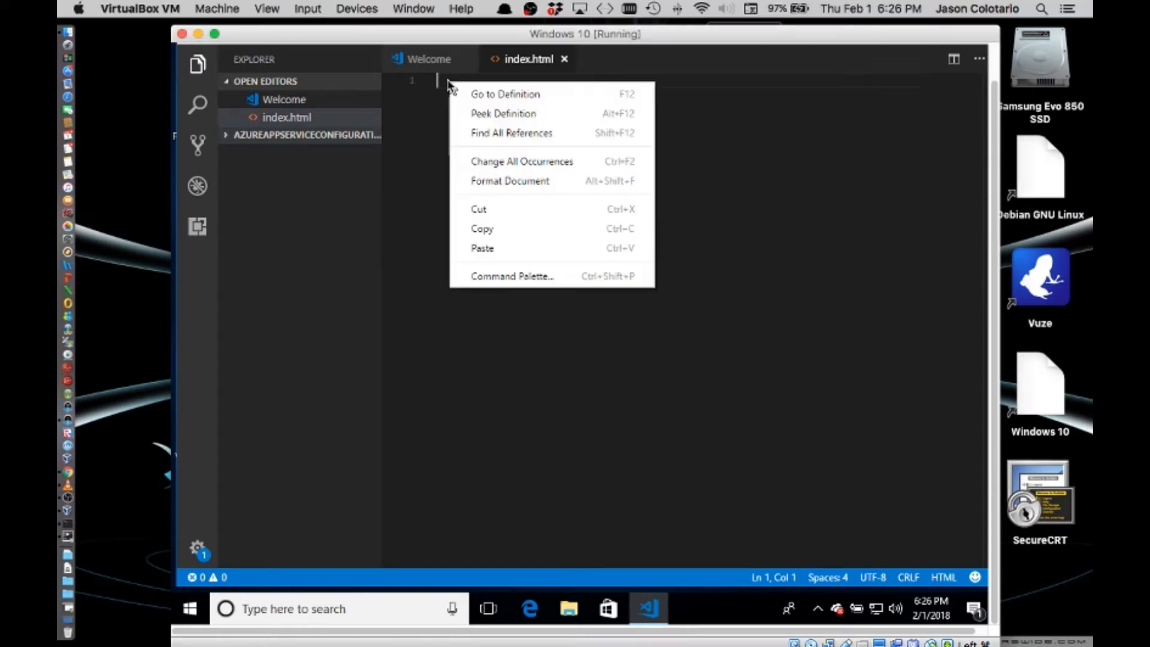
key("Escape")
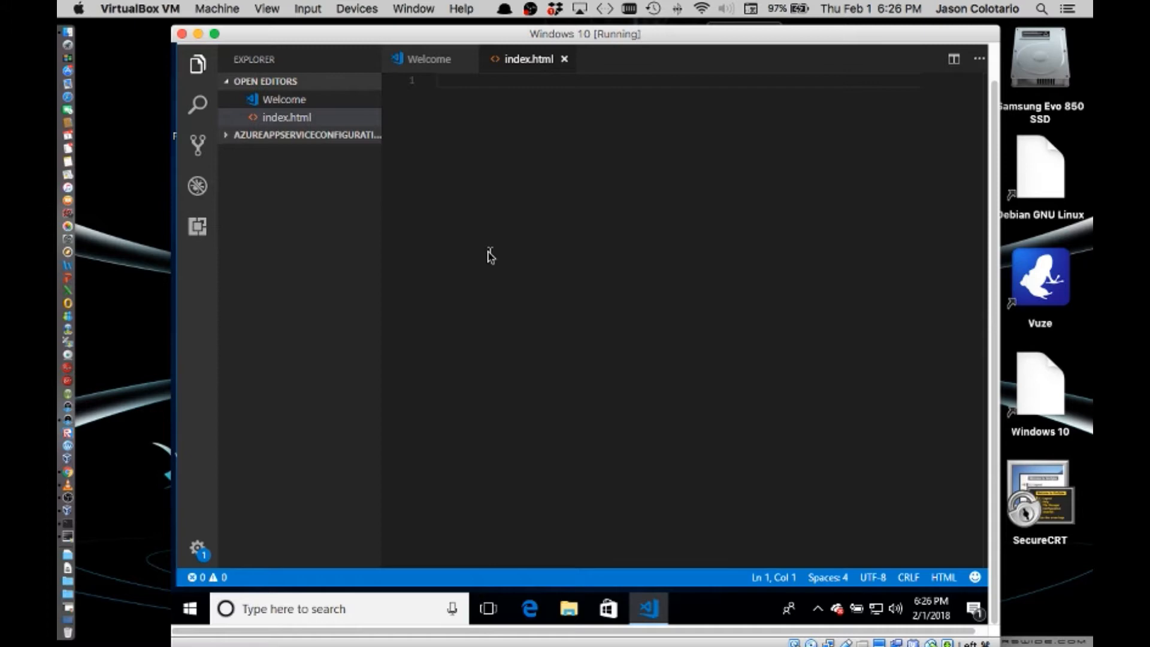
right_click(454, 86)
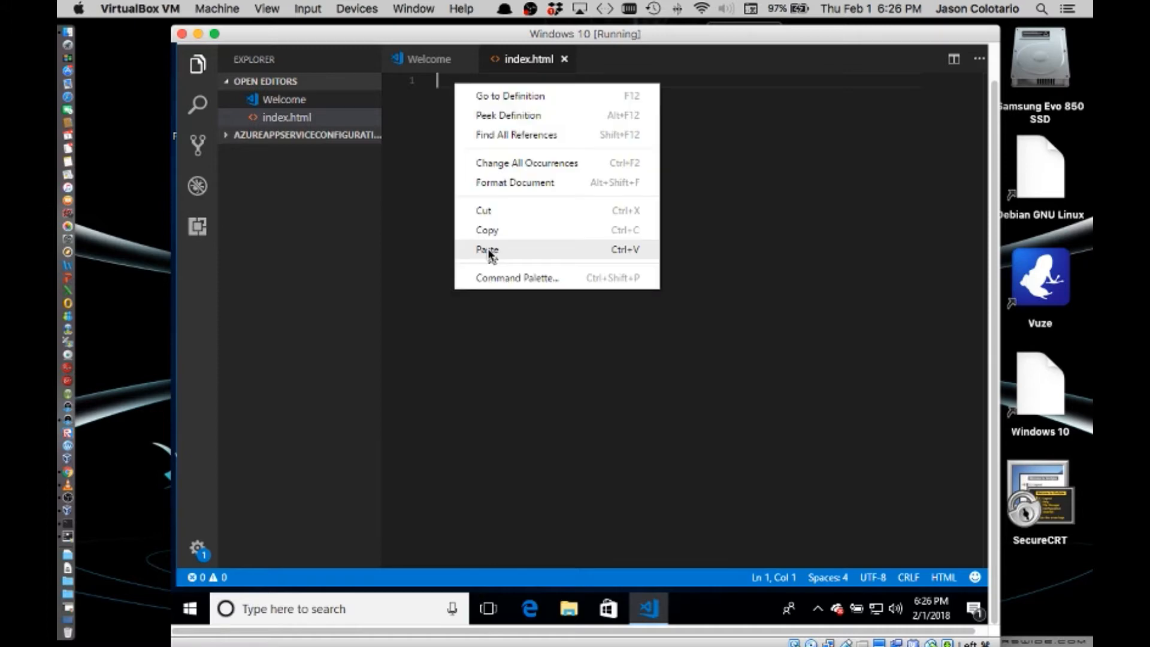
left_click(489, 251)
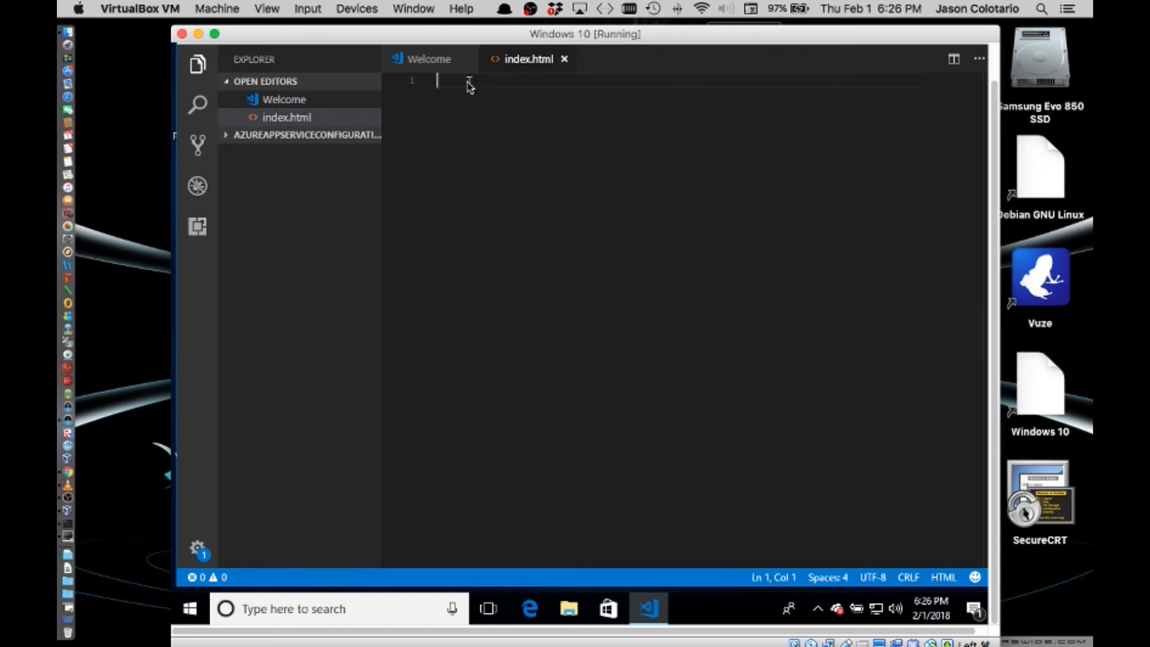
Write the <!DOCTYPE html> declaration on the first line of index.html and start a new line.
type("<")
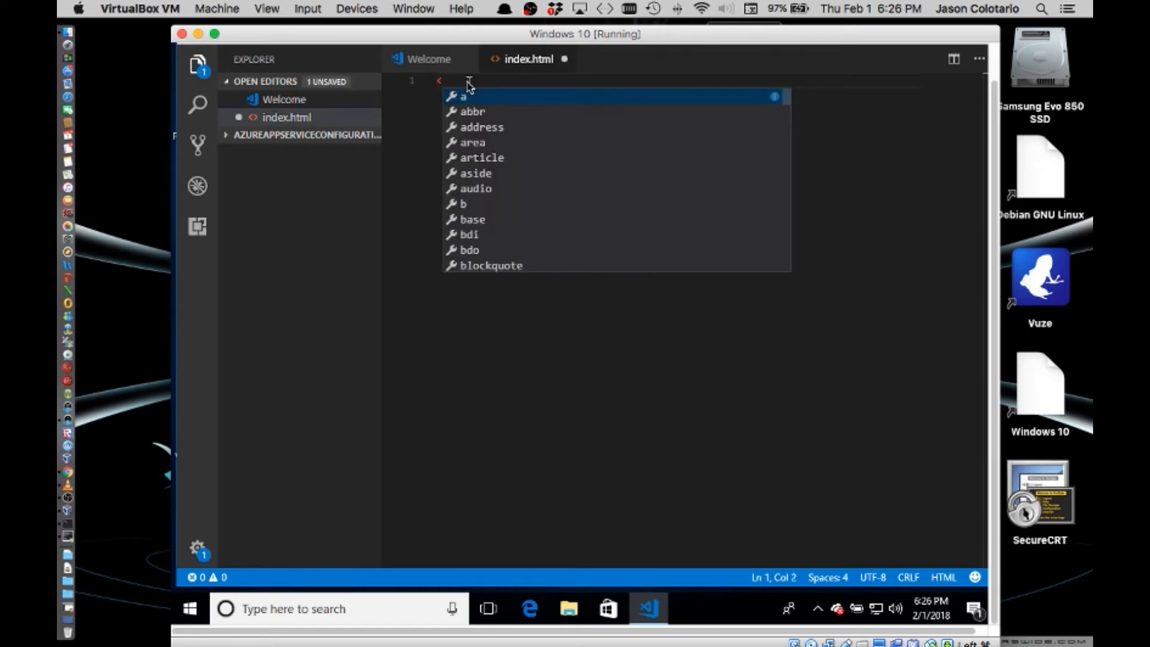
type("!")
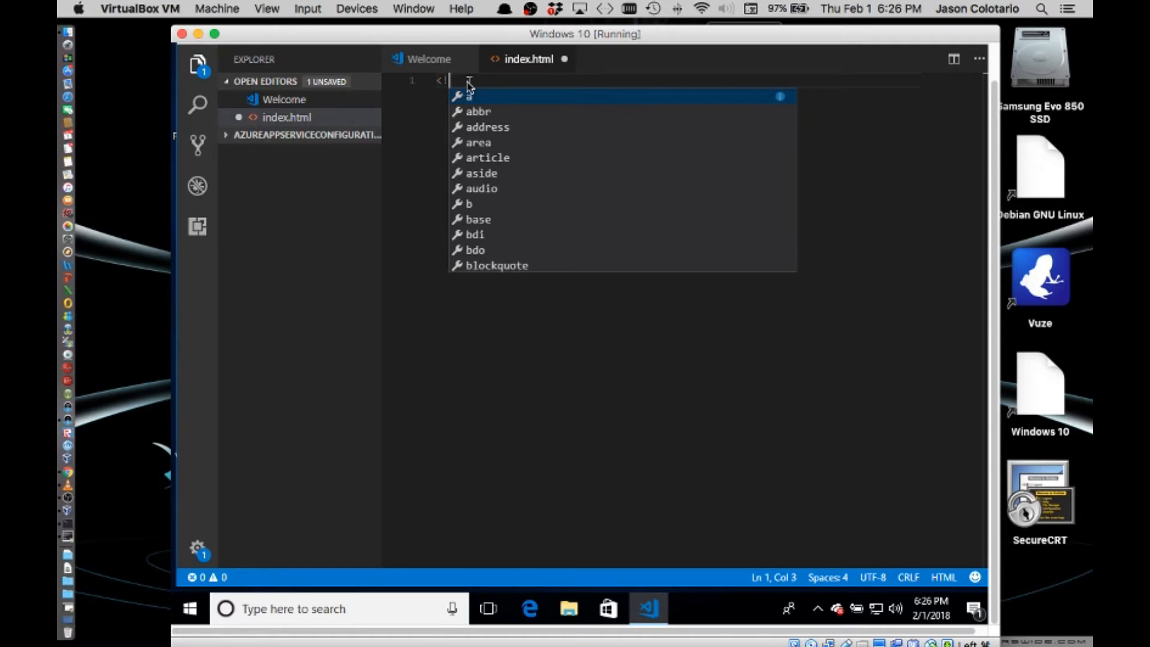
type("DOCTYPE")
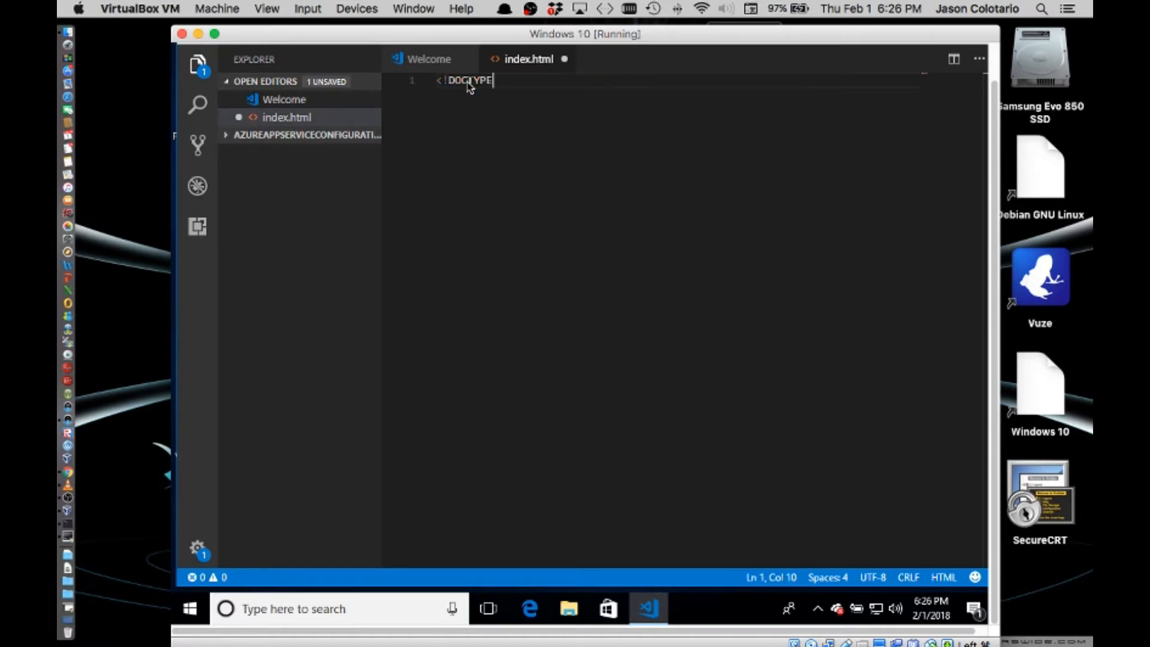
type(" html")
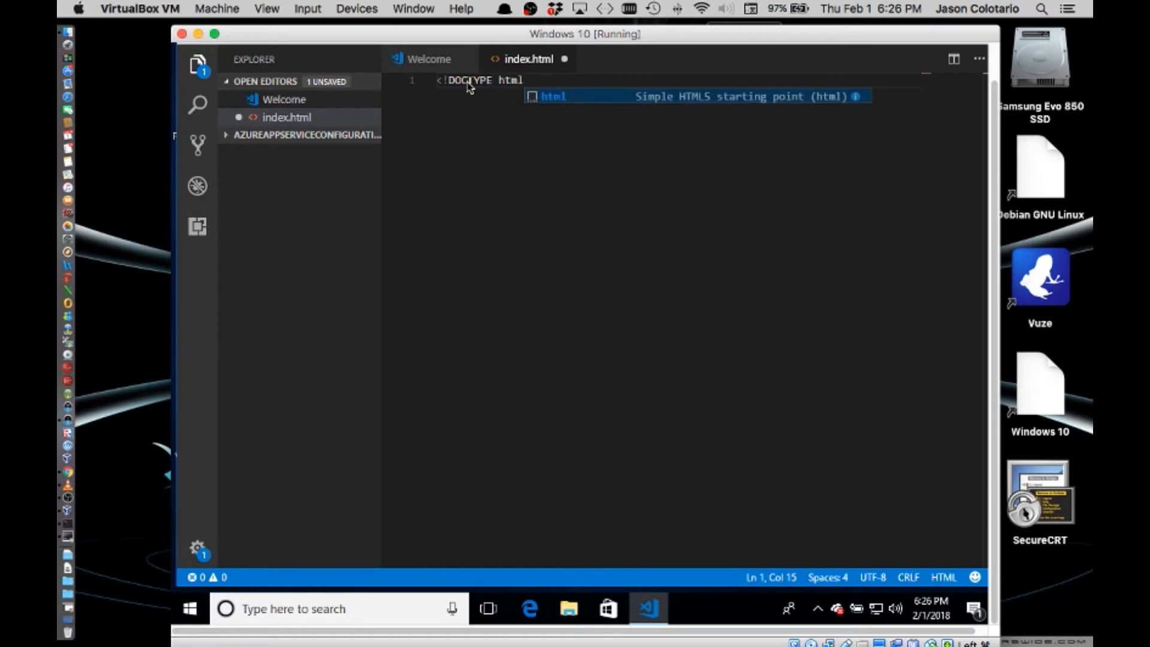
type(">")
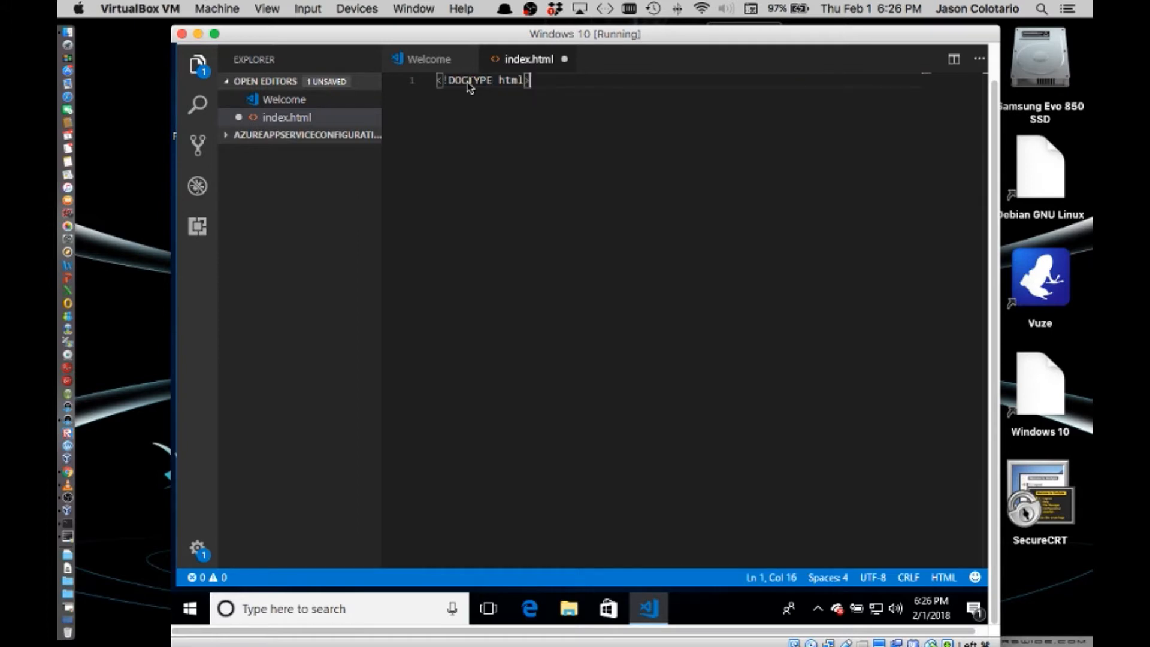
key("Return")
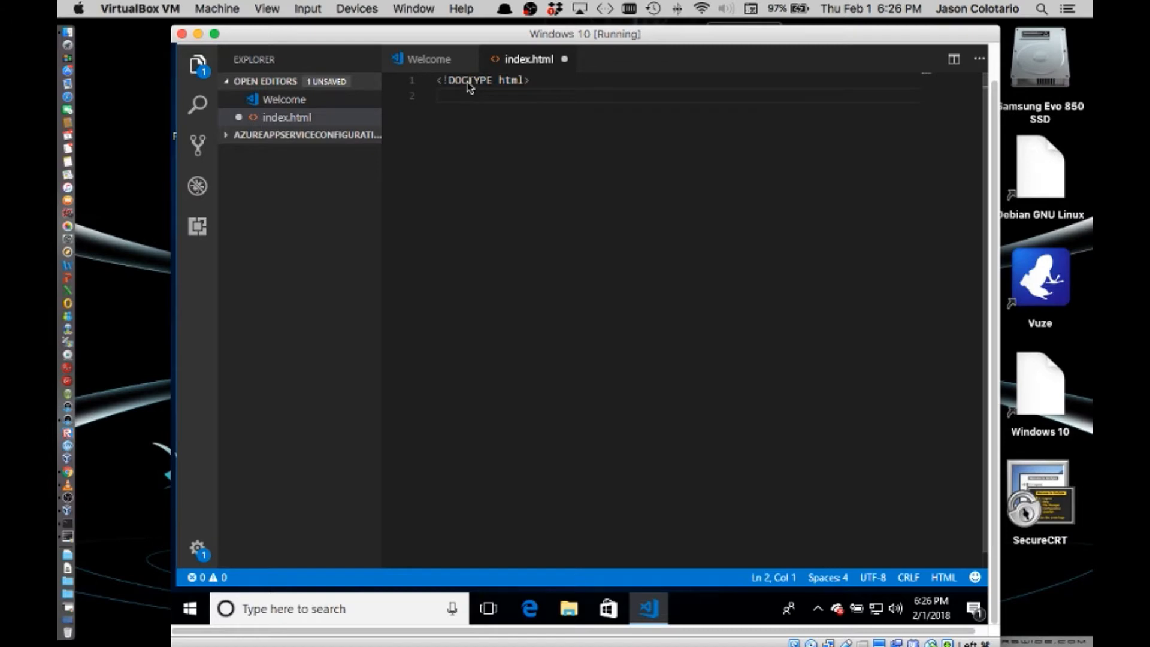
type("<htm")
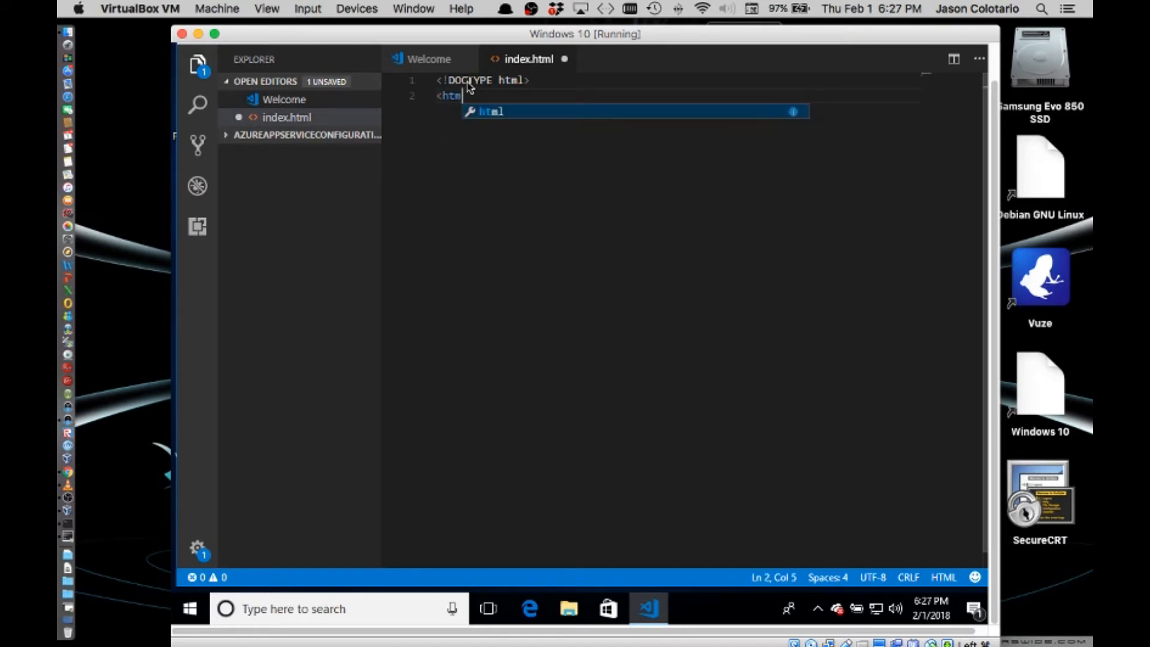
type("l lang=\"en\" xmlns=\"http://www.w3.org/1999/xhtml")
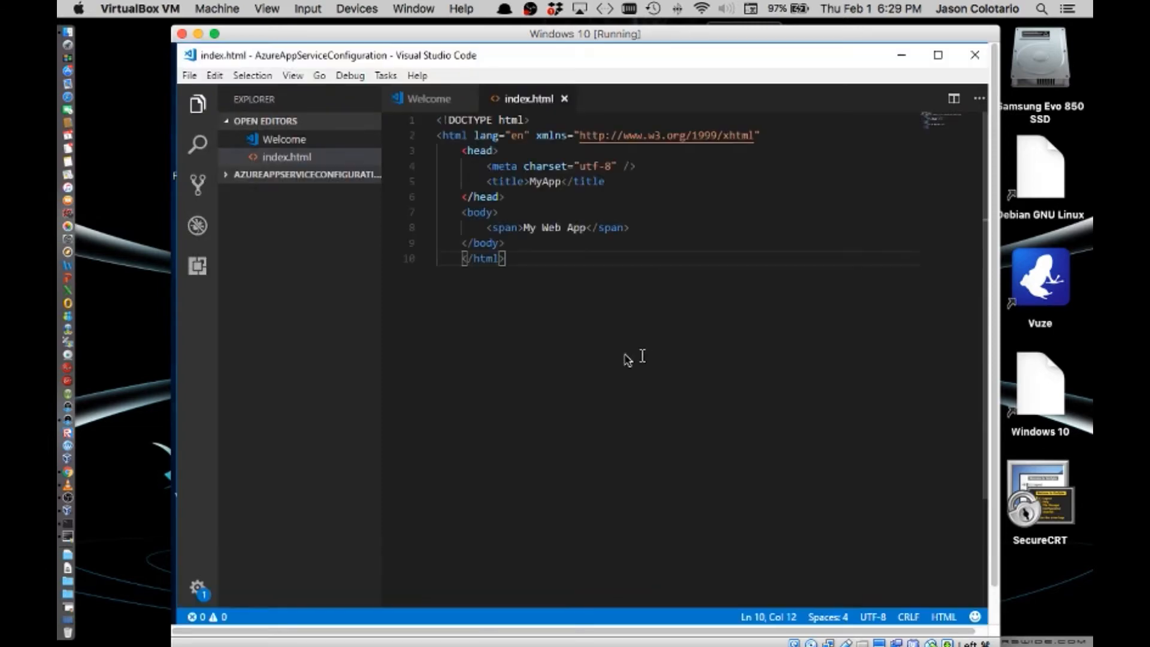
left_click(227, 175)
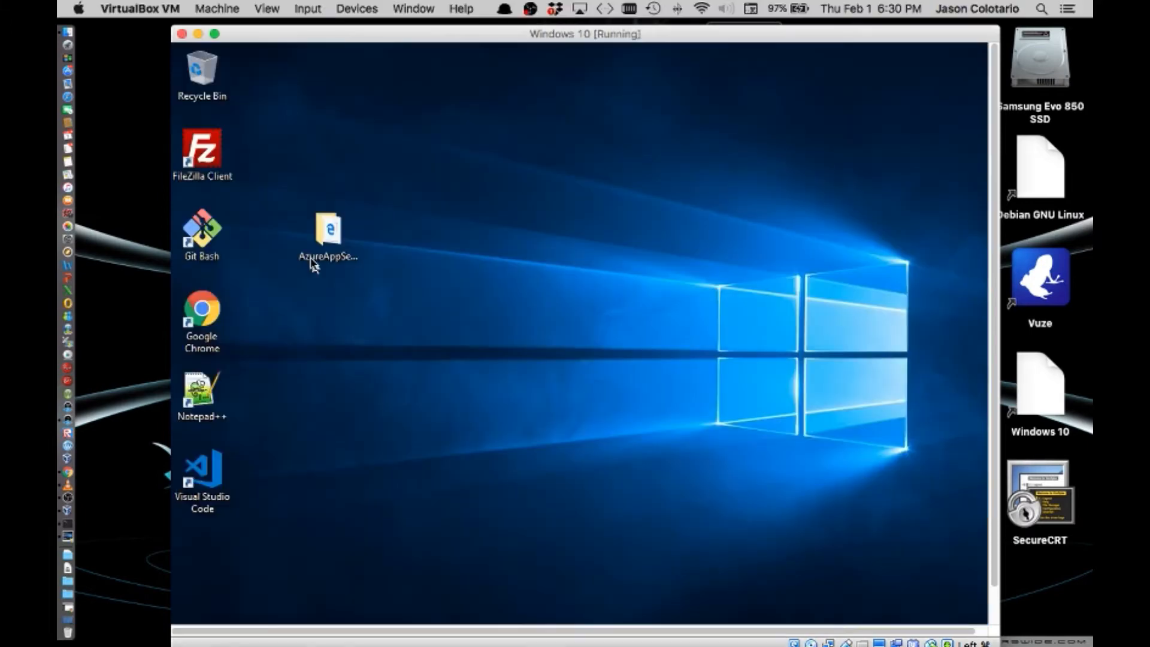
Open index.html from the AzureAppServiceConfiguration desktop folder in Google Chrome, dismiss the browser notices, and inspect the rendered page.
double_click(314, 263)
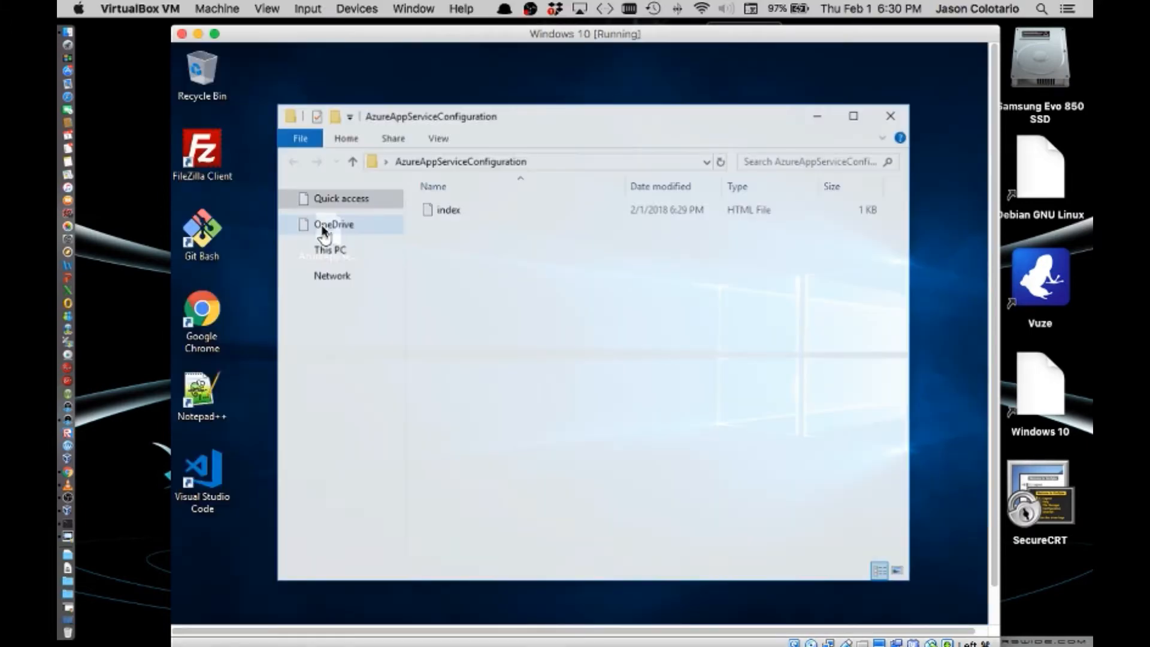
right_click(435, 210)
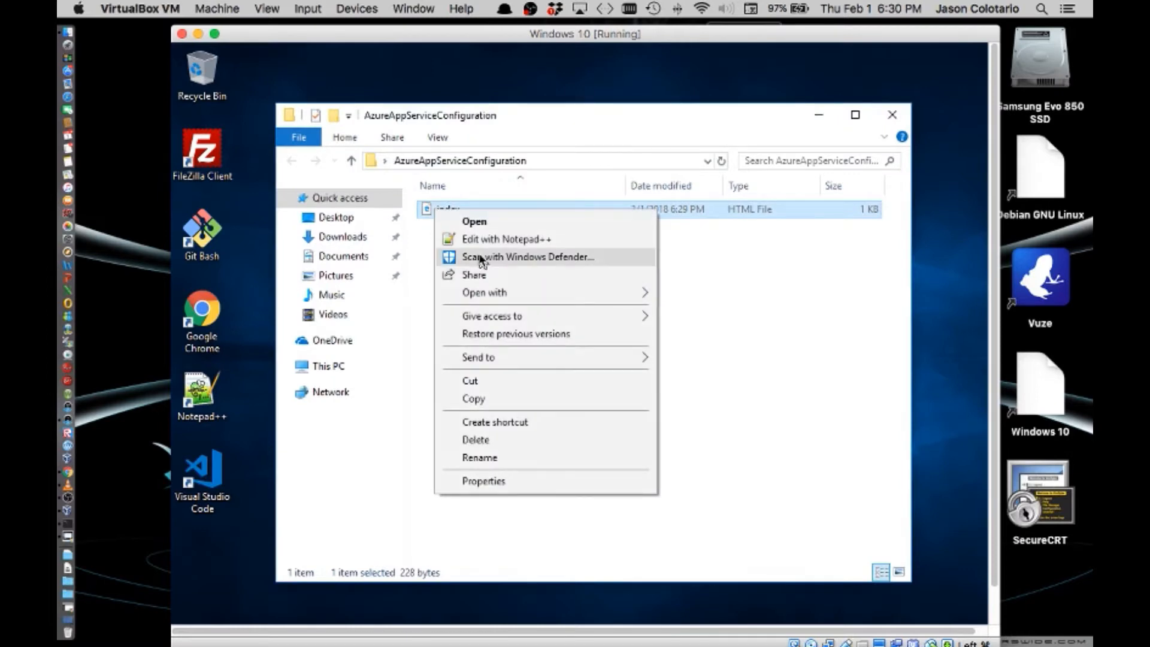
mouse_move(499, 298)
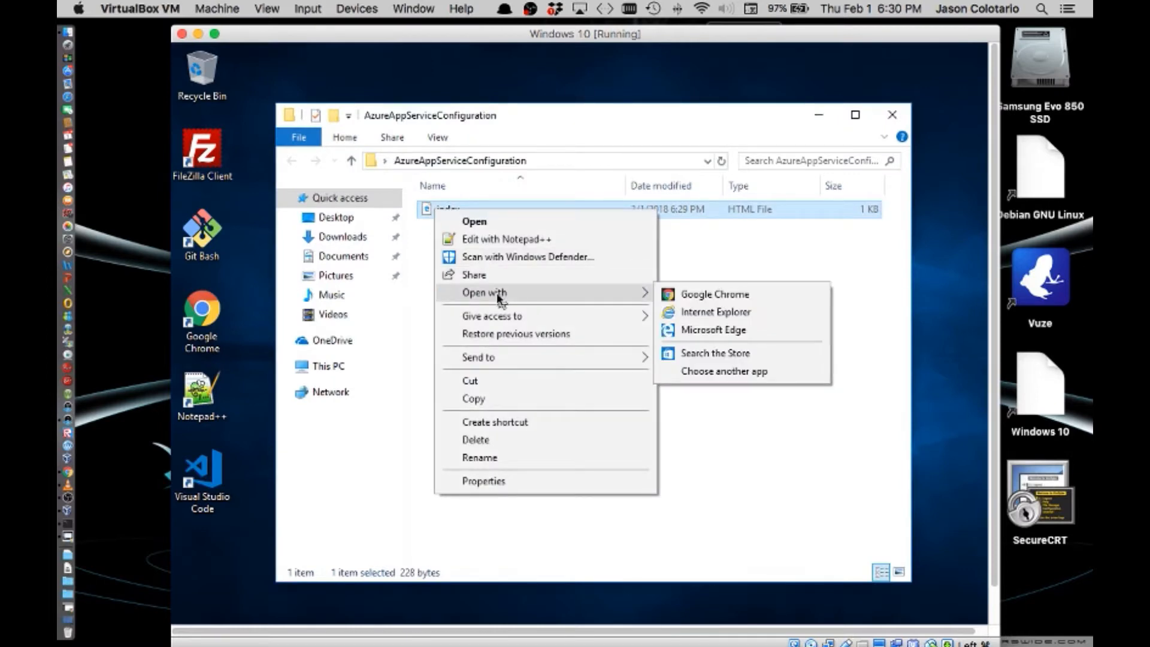
left_click(694, 298)
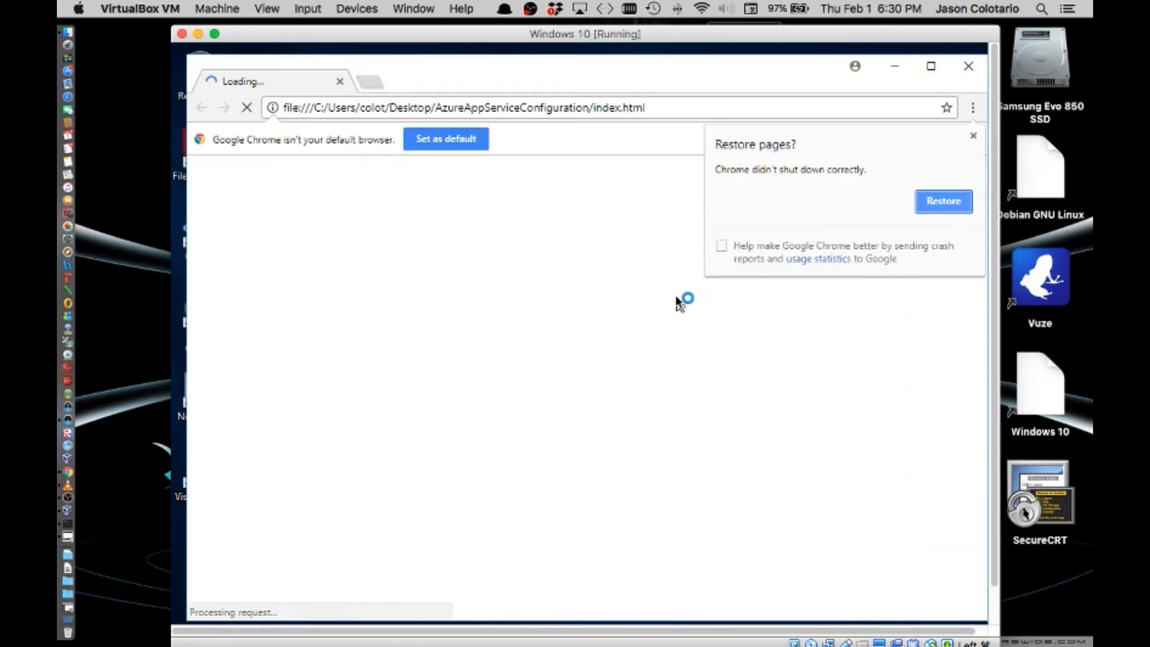
left_click(974, 136)
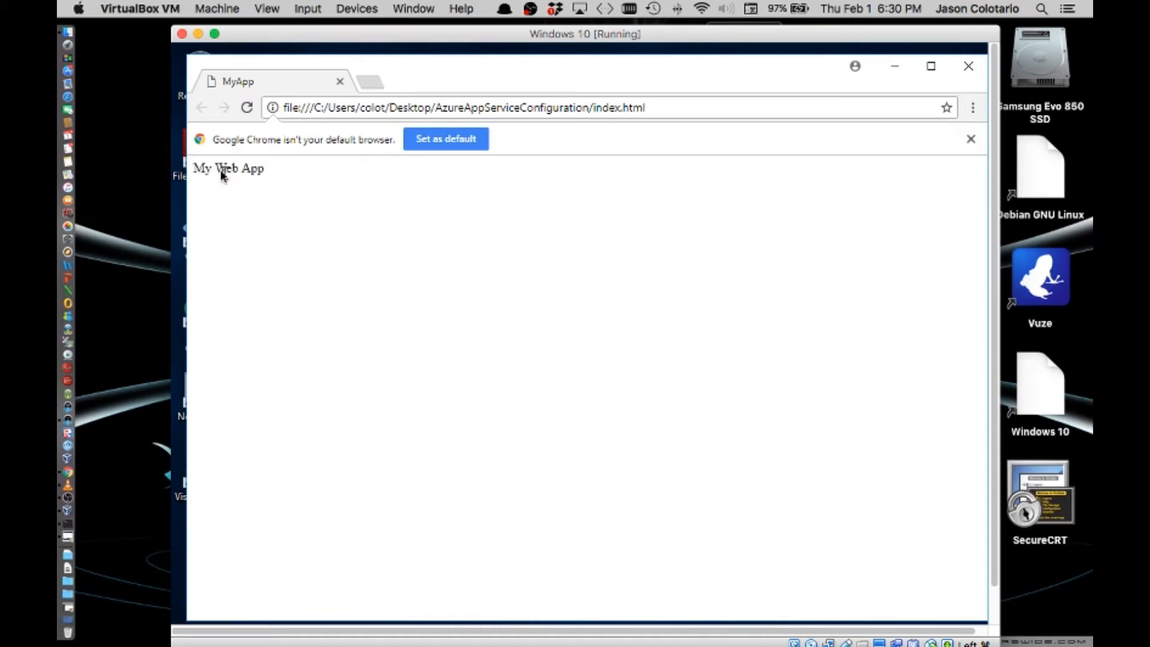
left_click(971, 140)
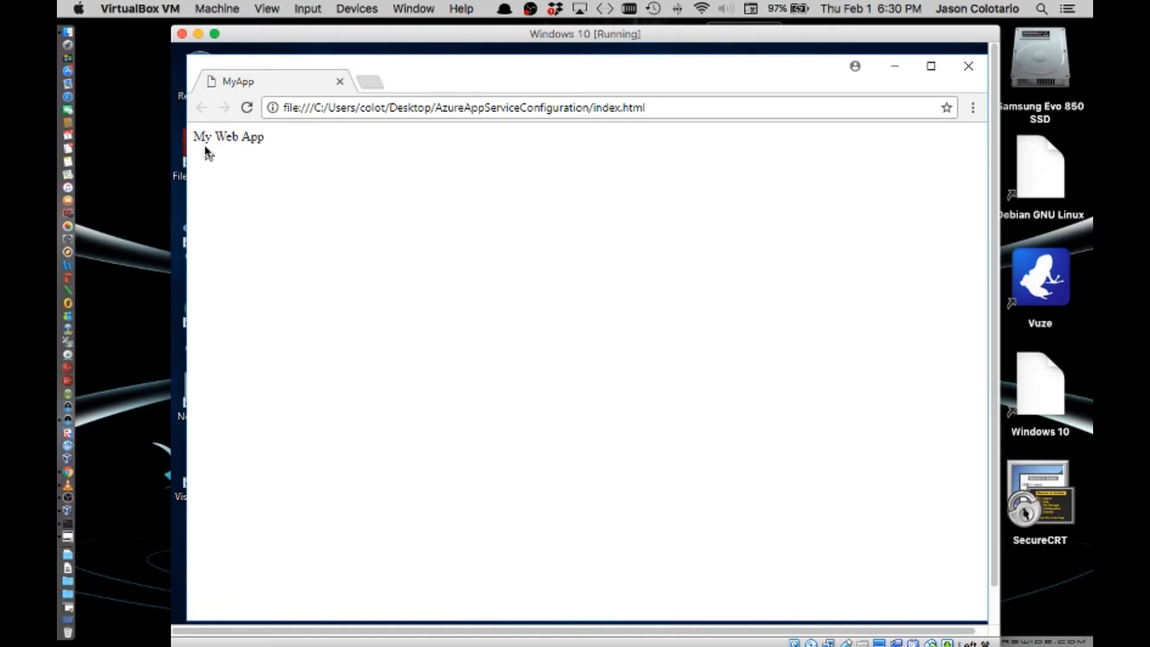
left_click_drag(207, 153, 885, 101)
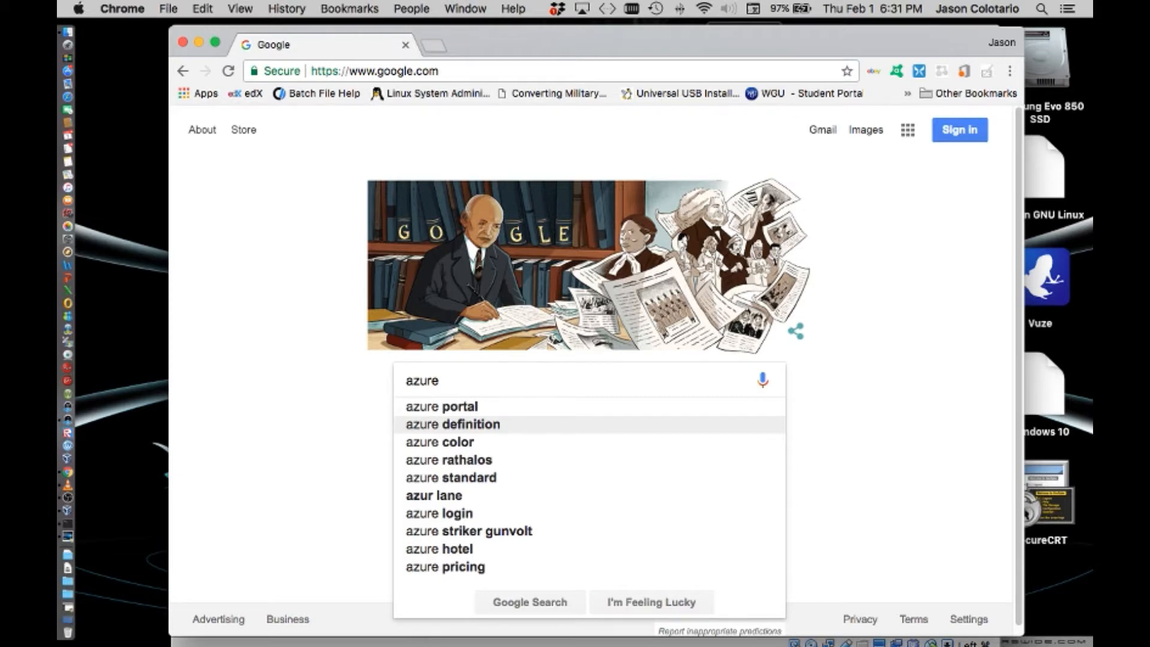
Search Google for azure portal in the host's Chrome, open the Microsoft Azure portal, and dismiss the remaining-credit notification.
left_click(420, 406)
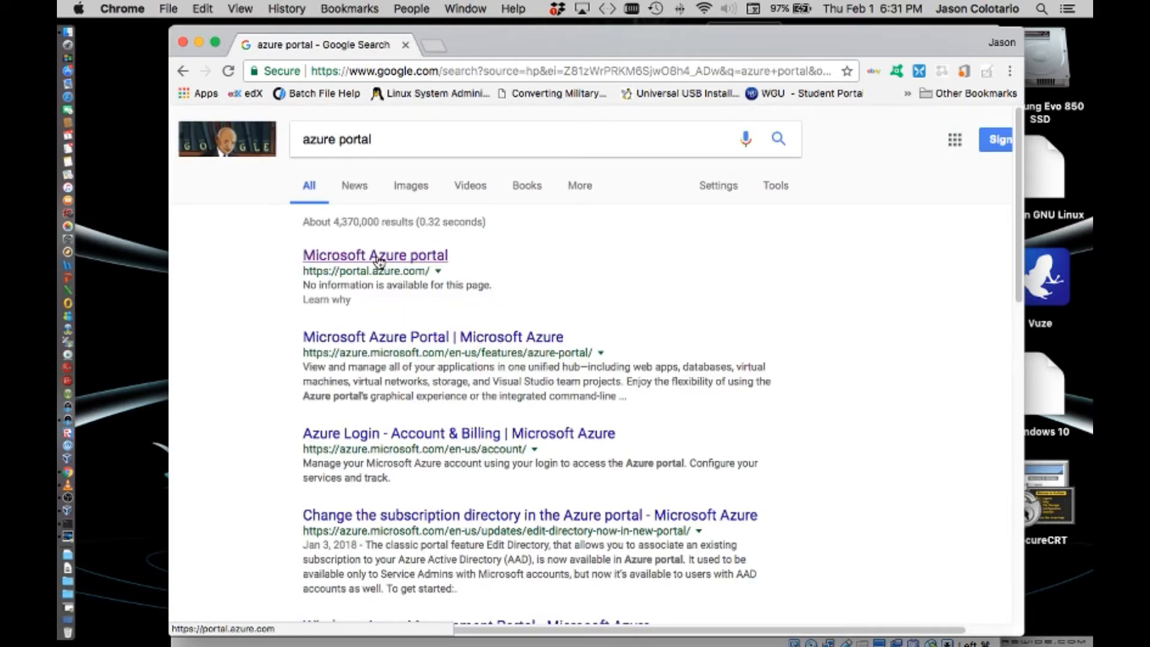
left_click(378, 259)
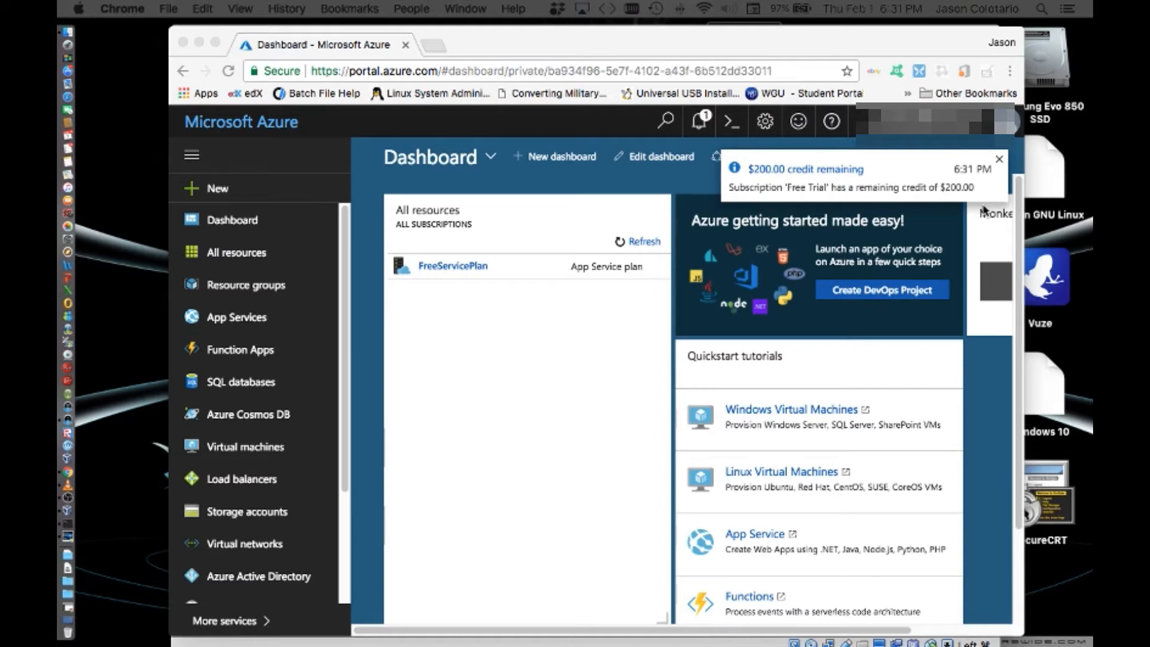
left_click(985, 210)
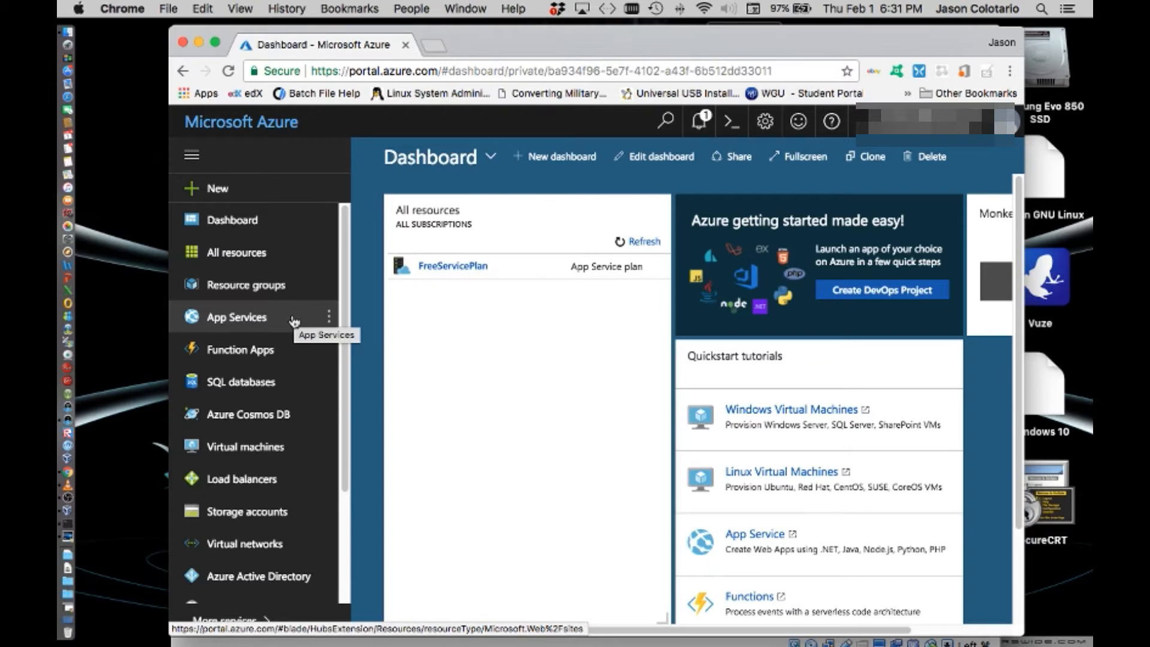
Begin a new Azure resource, search the Marketplace for Web App, and open Microsoft's Web App offering.
left_click(214, 190)
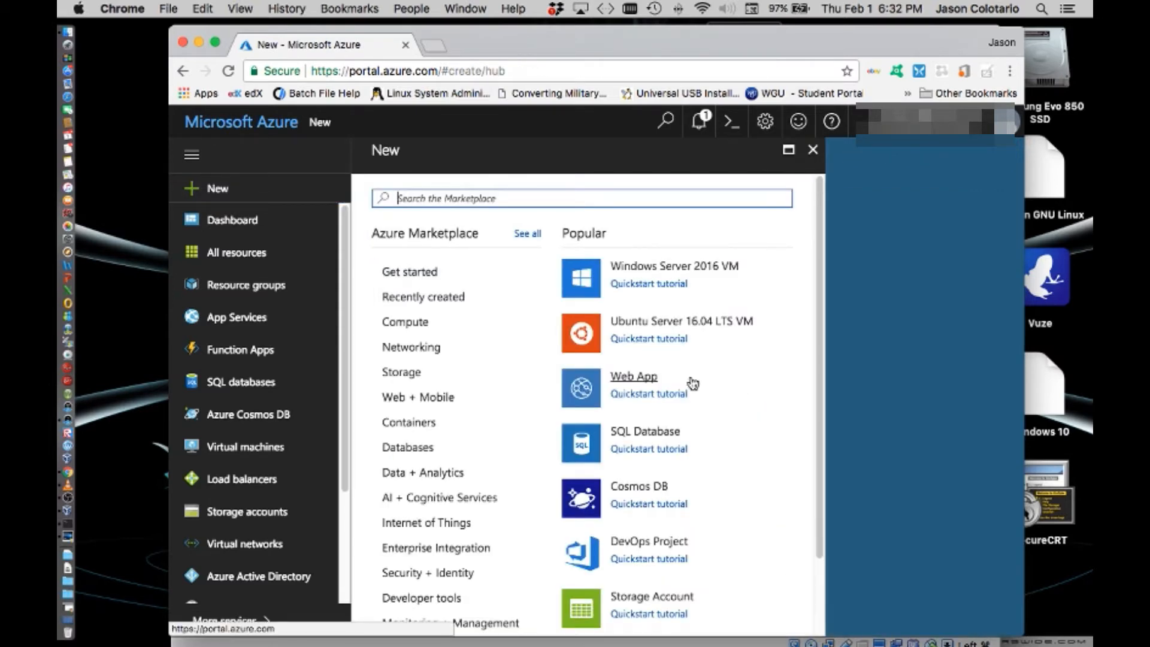
scroll(693, 383, "down", 2)
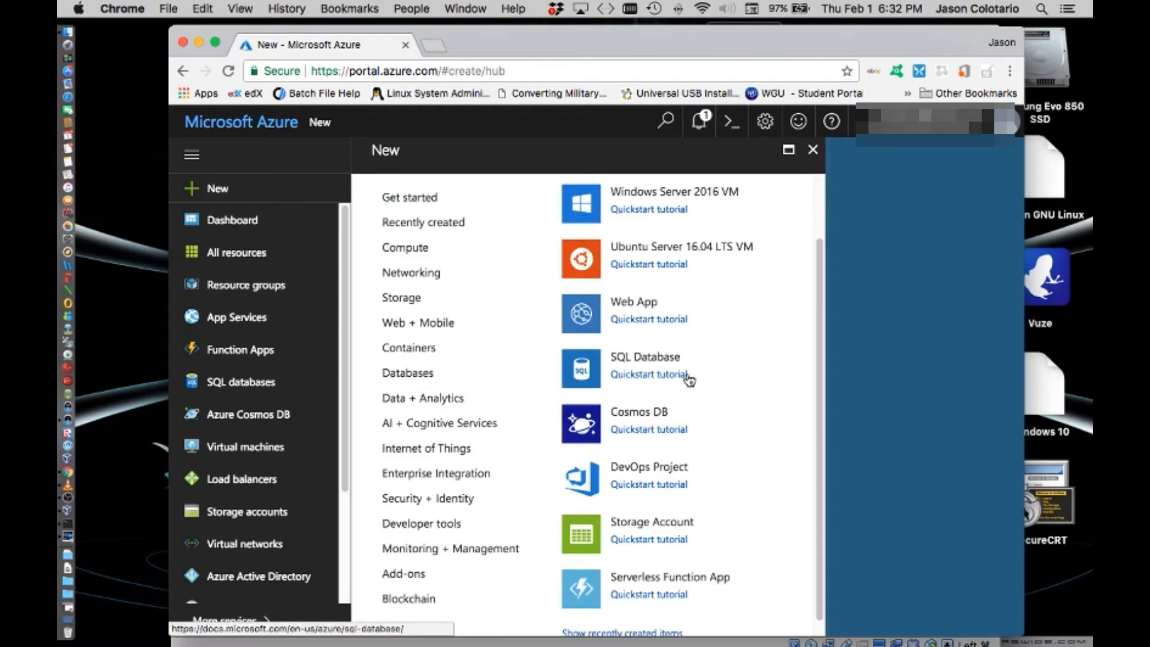
scroll(690, 380, "down", 1)
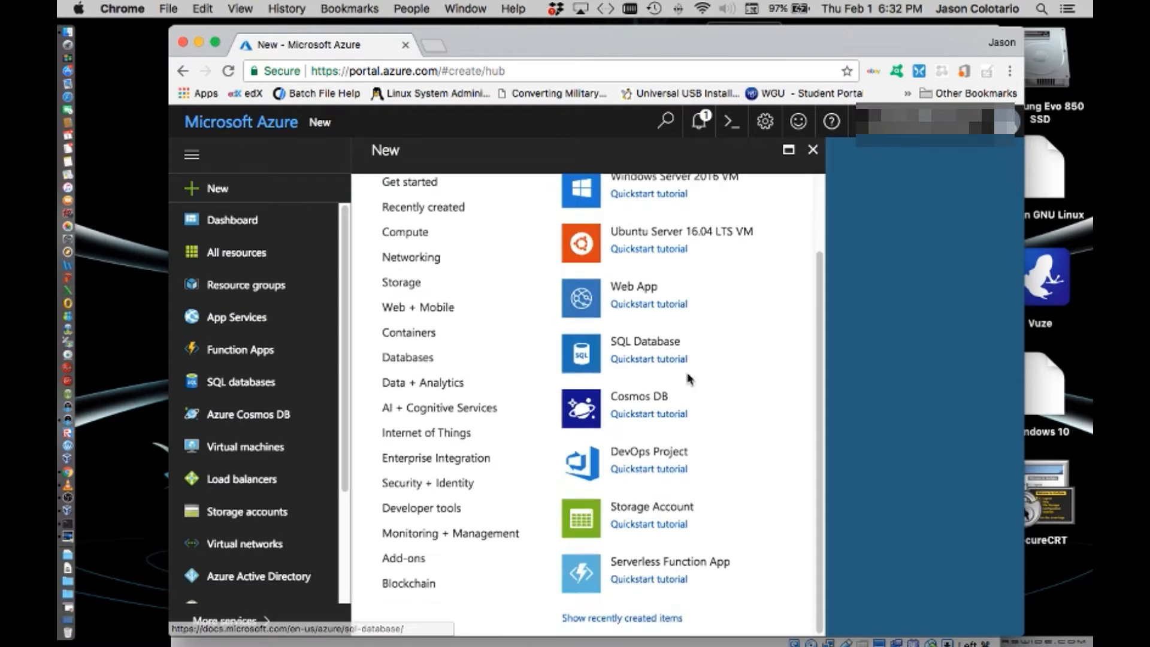
scroll(690, 379, "up", 3)
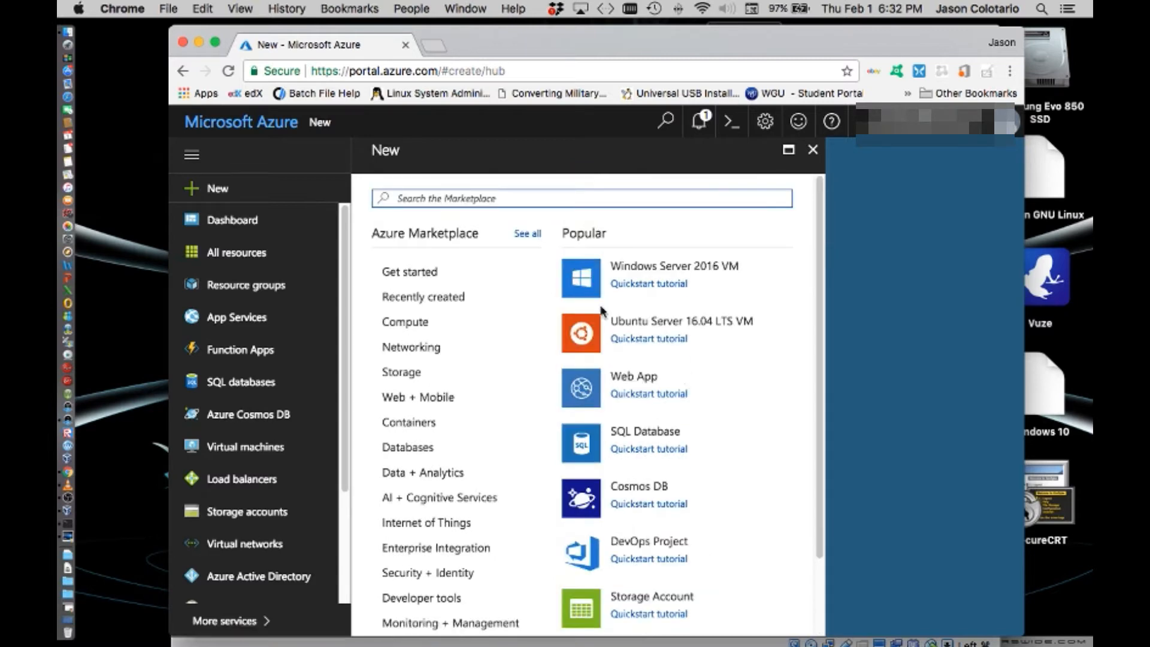
type("app")
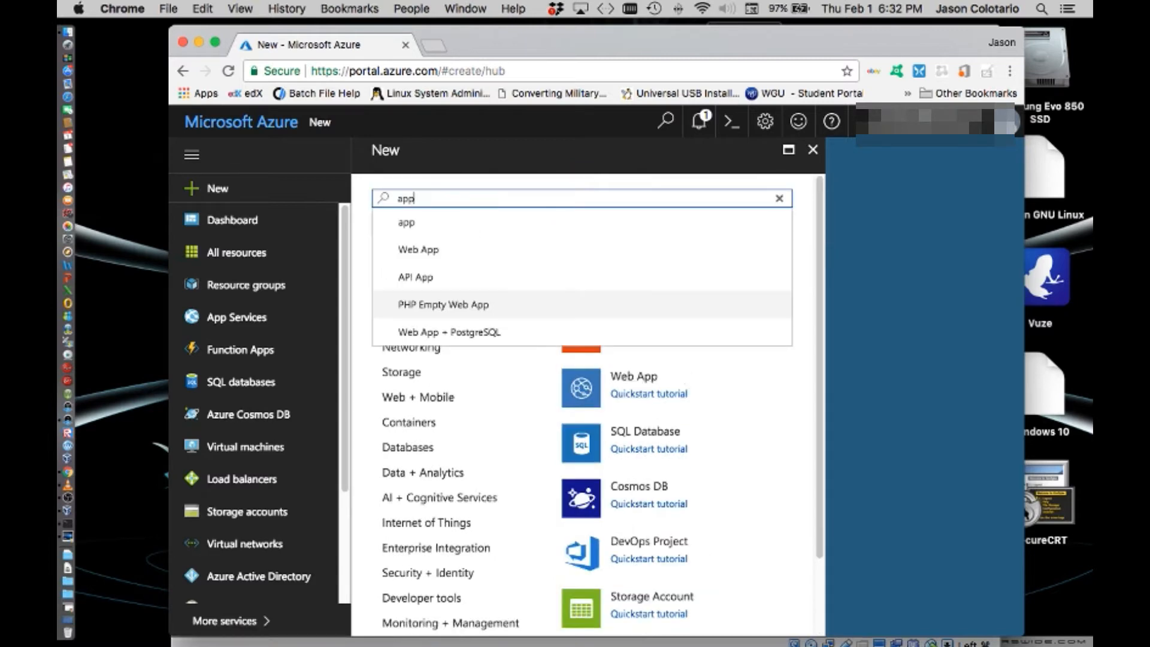
left_click(620, 328)
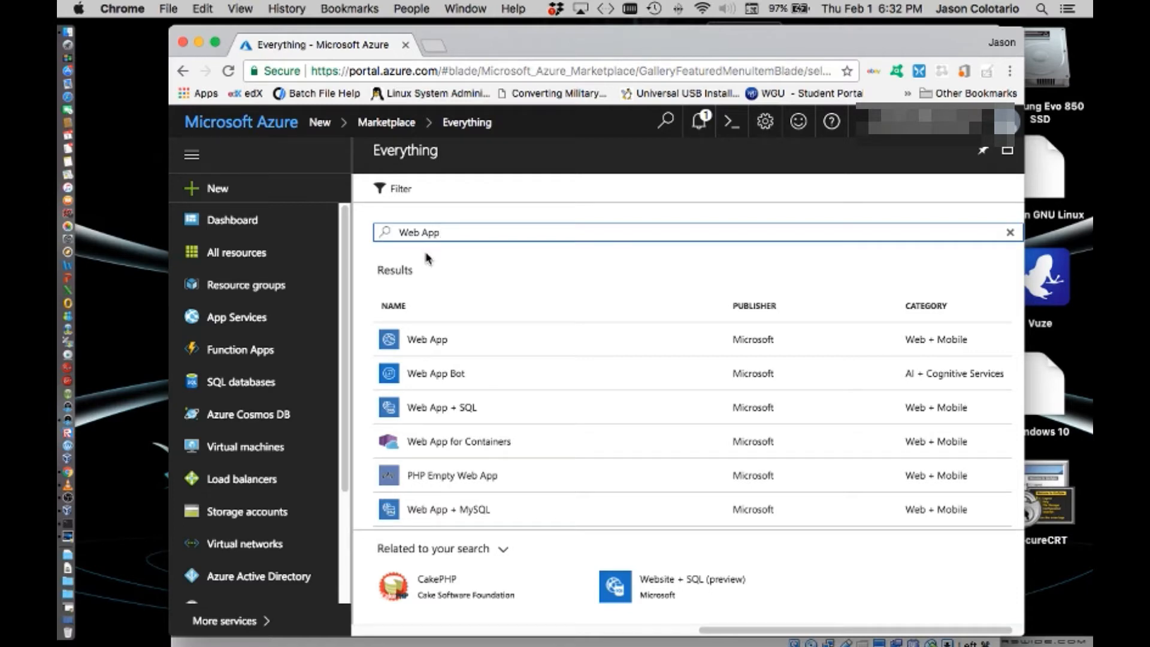
left_click(391, 342)
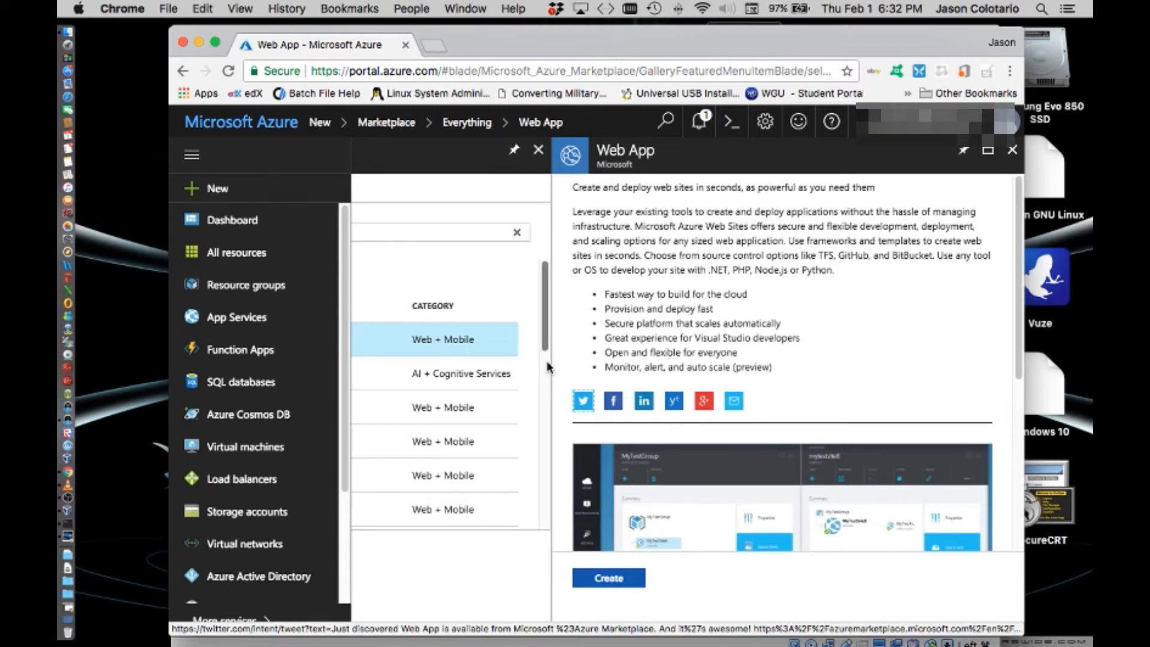
Review the Web App offering's description and useful links, and start creating a web app from it.
left_click_drag(1017, 331, 1008, 302)
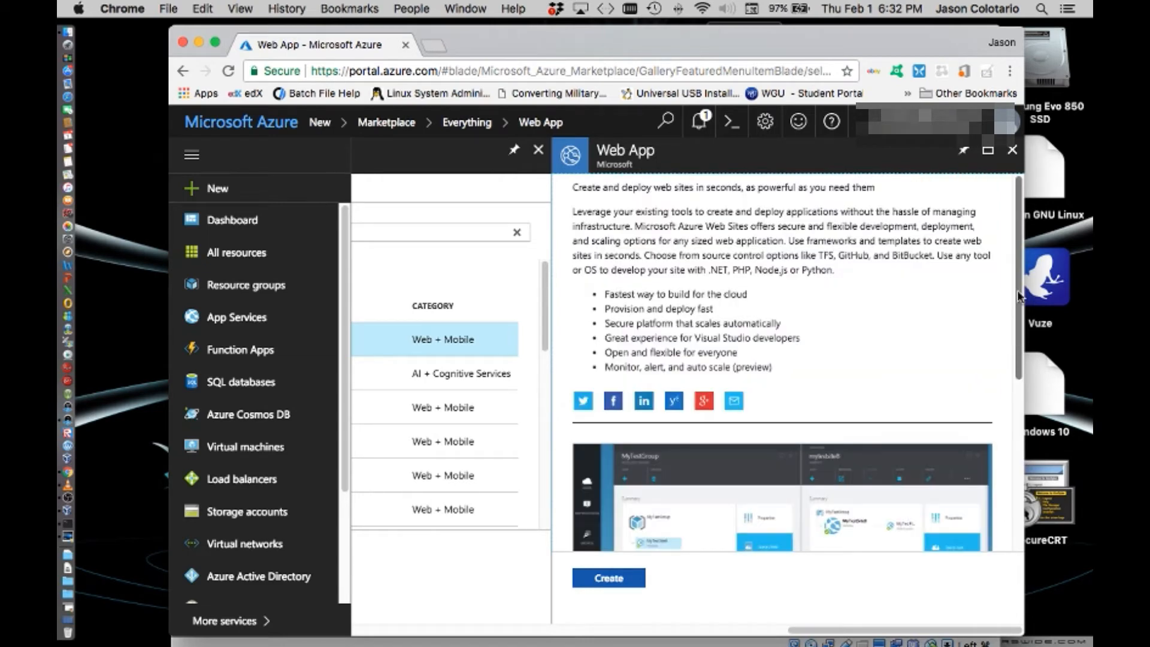
scroll(1018, 296, "down", 1)
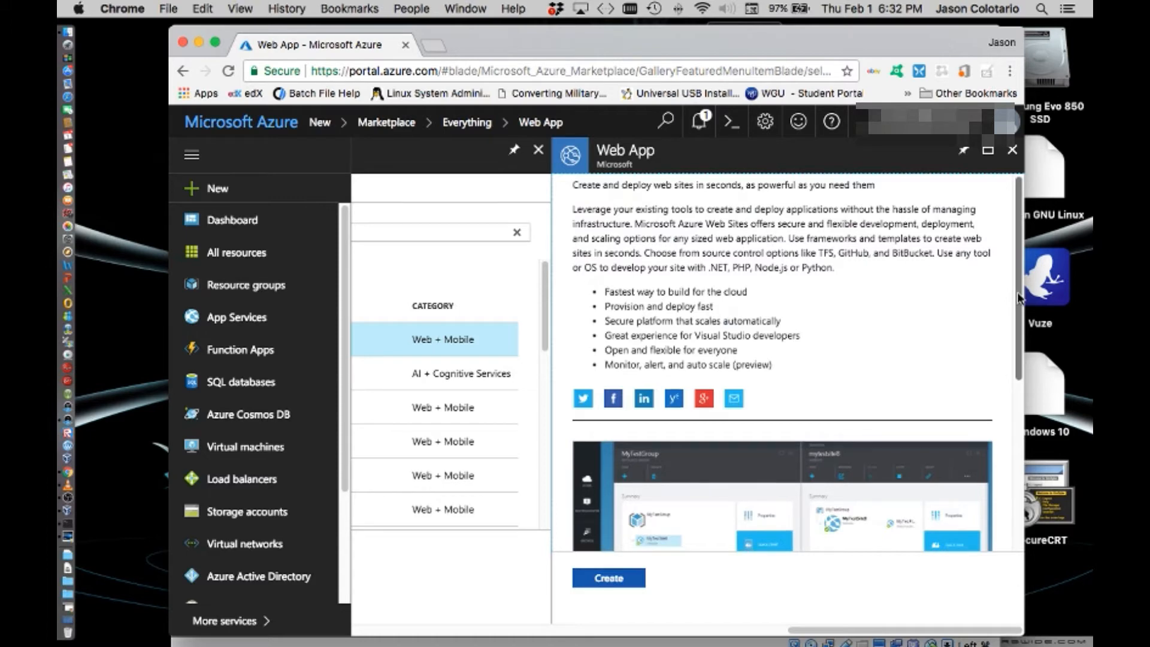
left_click_drag(1019, 297, 1002, 451)
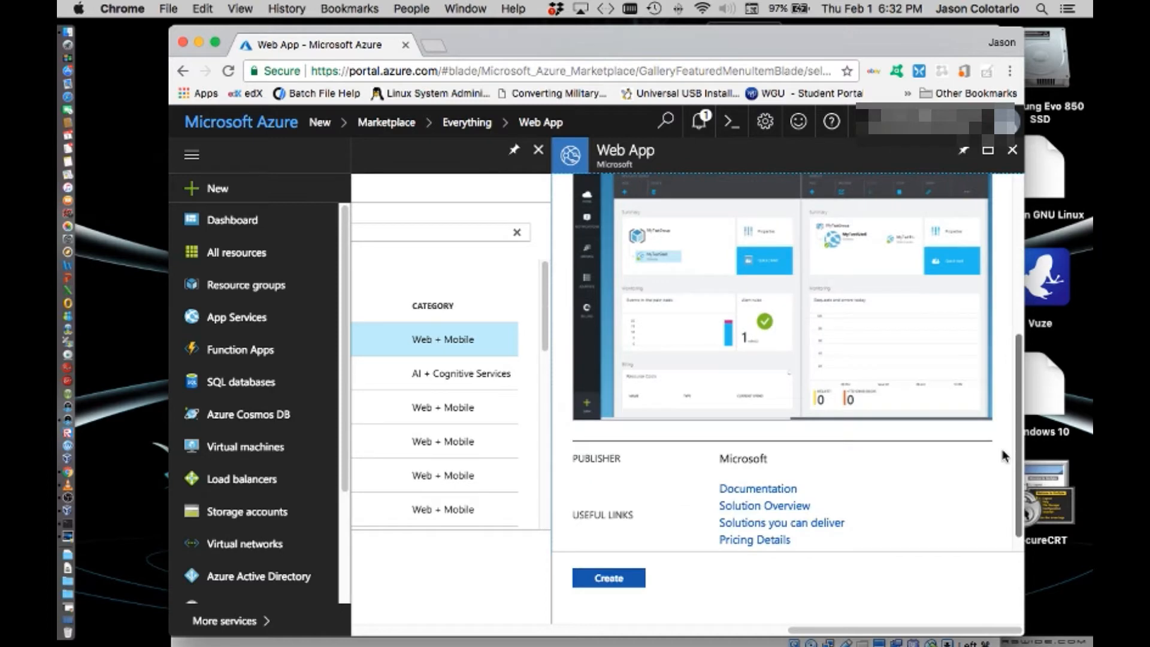
scroll(1004, 457, "down", 1)
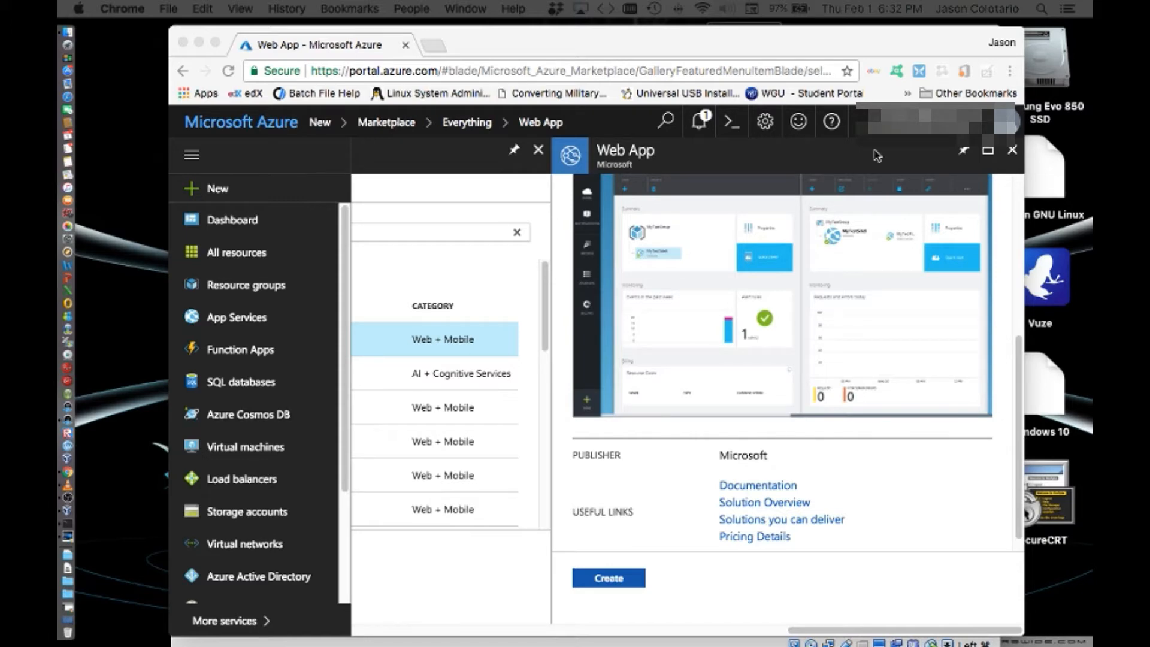
left_click(612, 584)
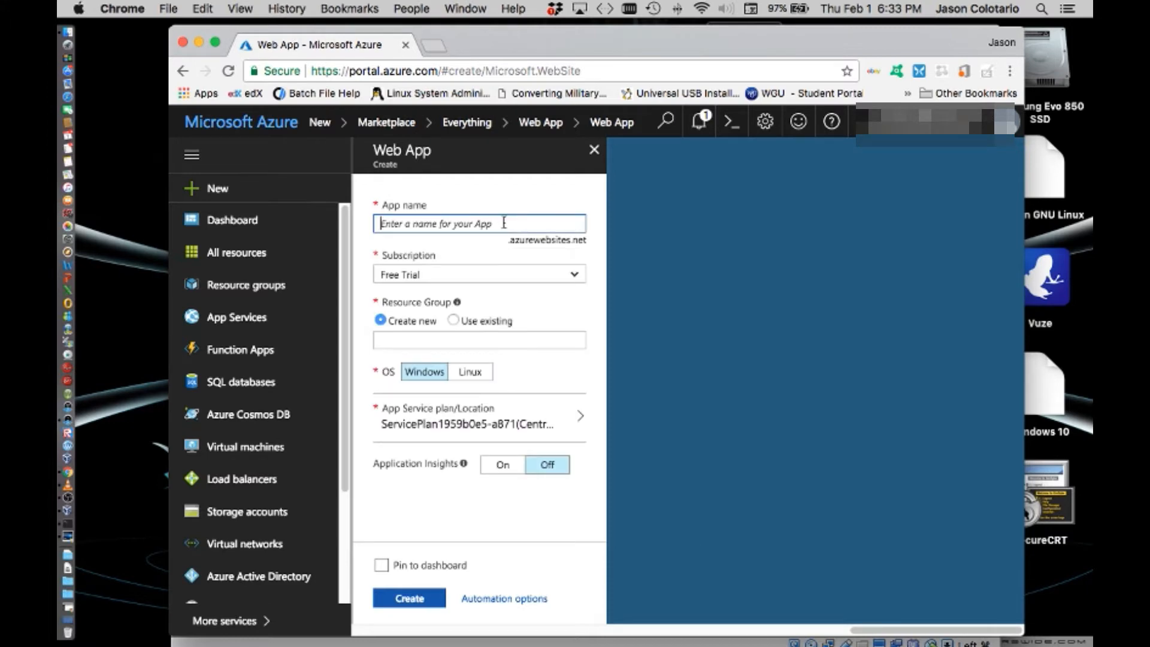
Try MyNewApp as the web app's name and clear the entry.
type("MyNe")
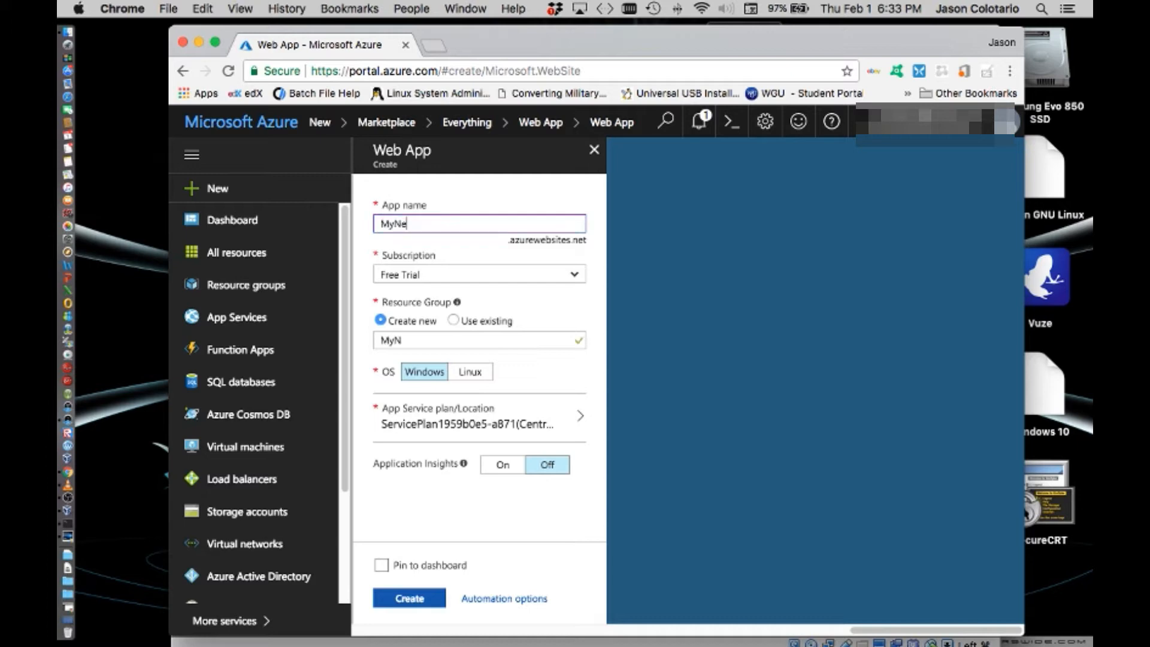
type("wApp")
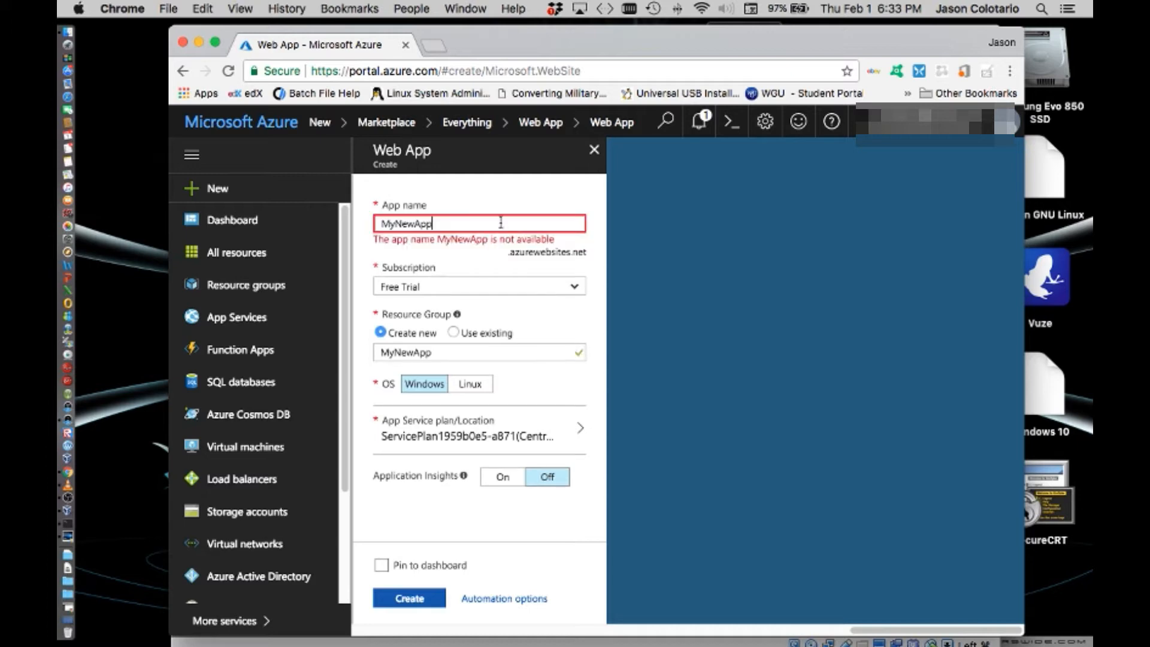
key("BackSpace")
key("BackSpace")
key("BackSpace")
key("BackSpace")
key("BackSpace")
key("BackSpace")
key("BackSpace")
key("BackSpace")
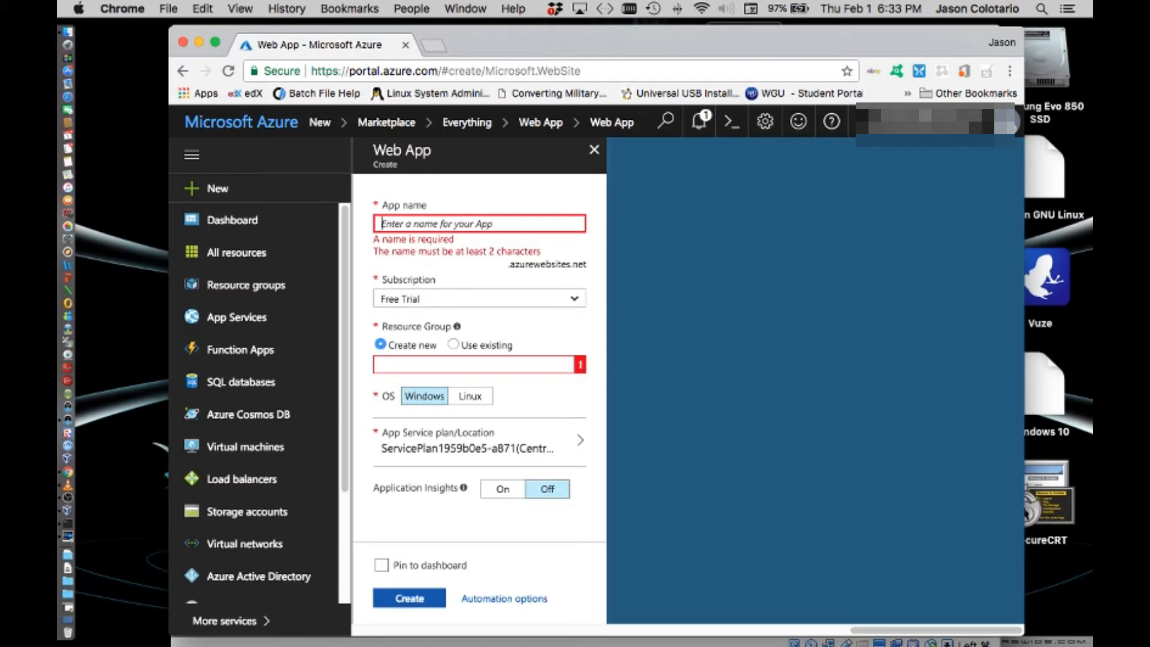
Name the web app TurtleSite and open the App Service plan selection.
type("Turtle")
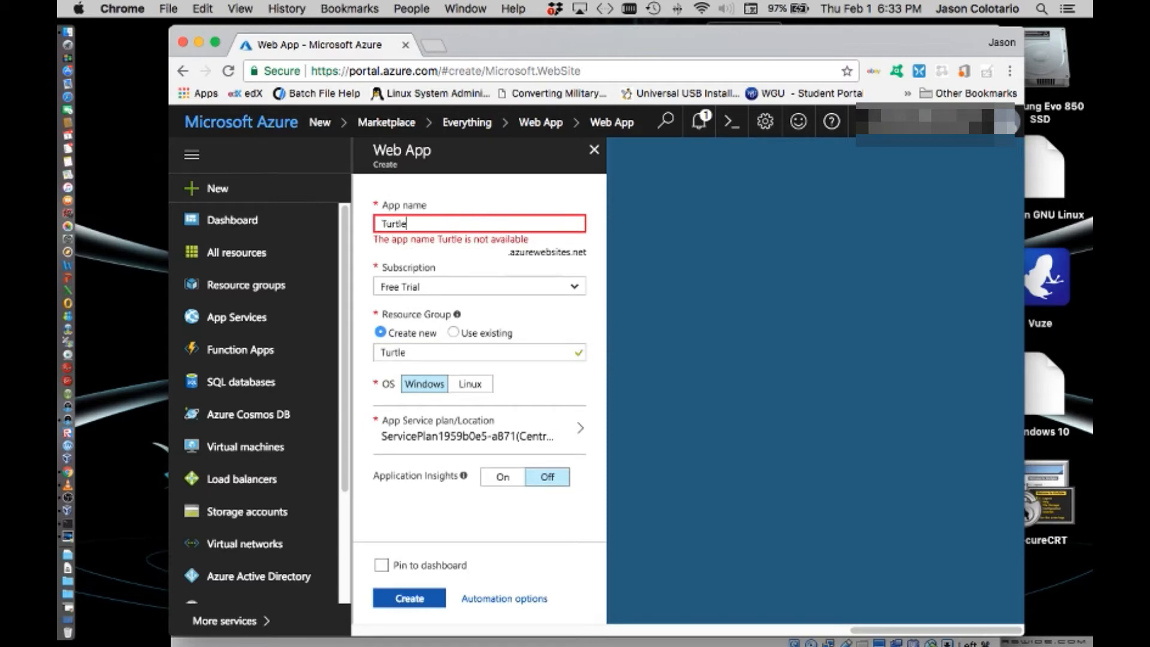
type("Site")
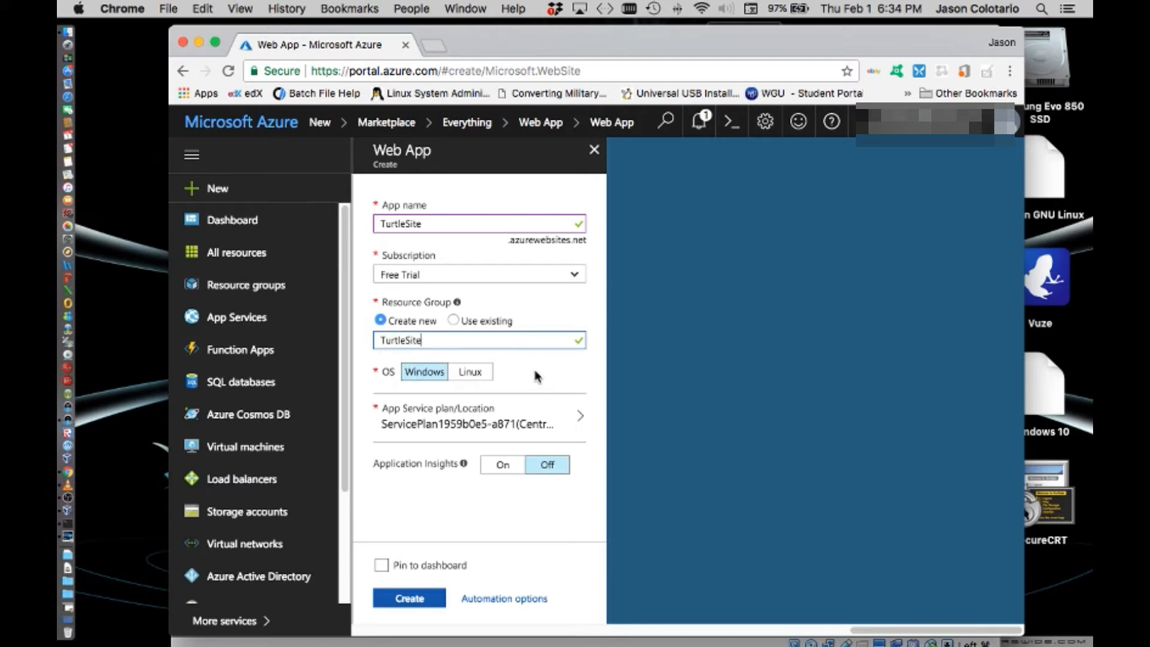
left_click(563, 417)
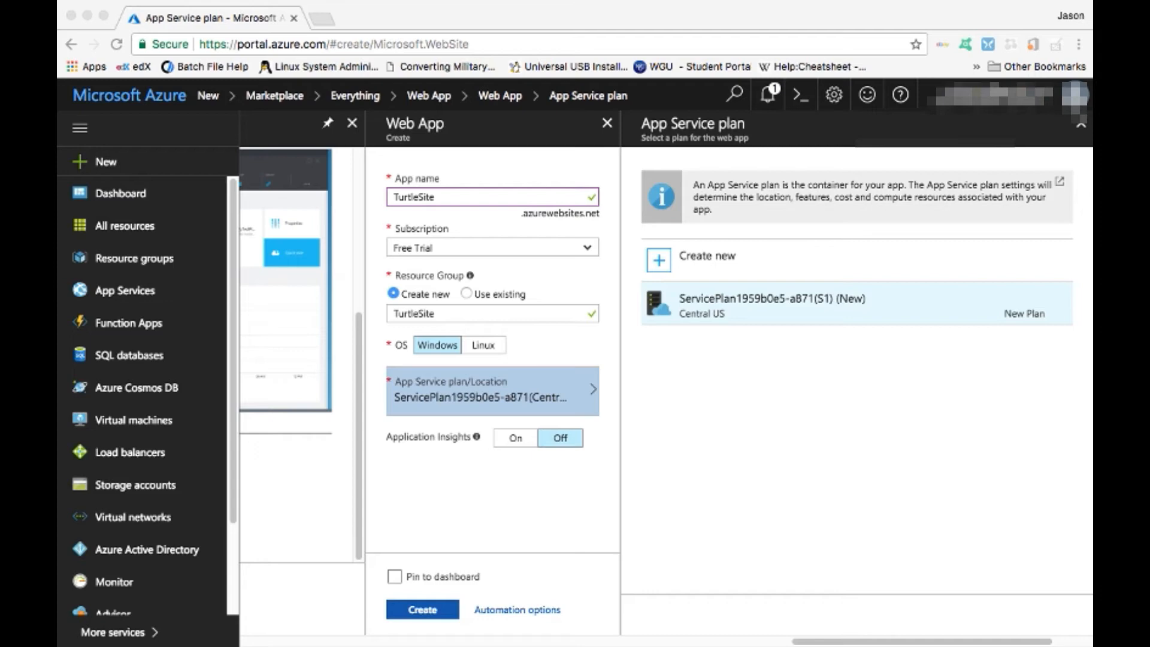
left_click(452, 399)
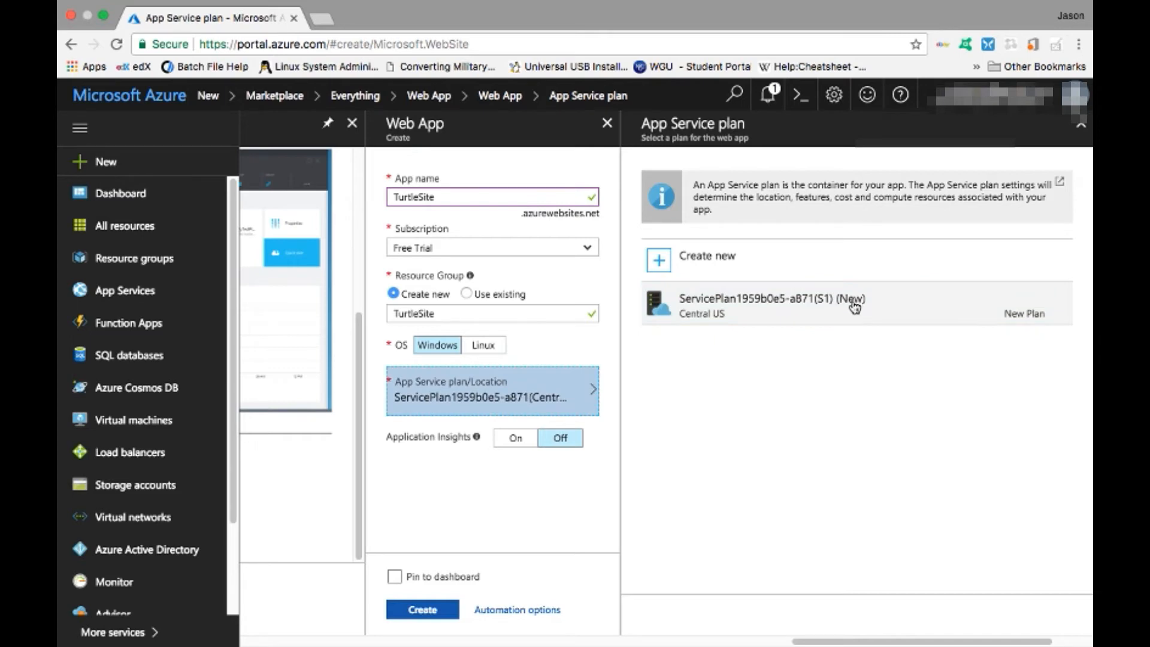
Start a new App Service plan named FreeServicePlan and set its location to West US.
left_click(667, 261)
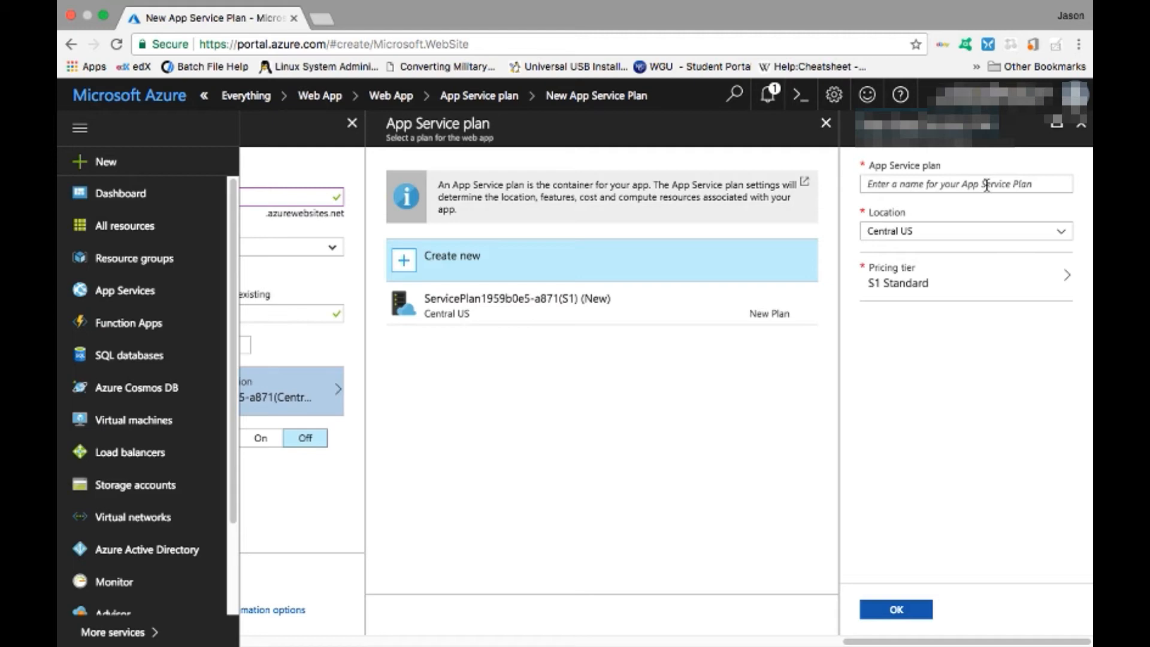
left_click(986, 186)
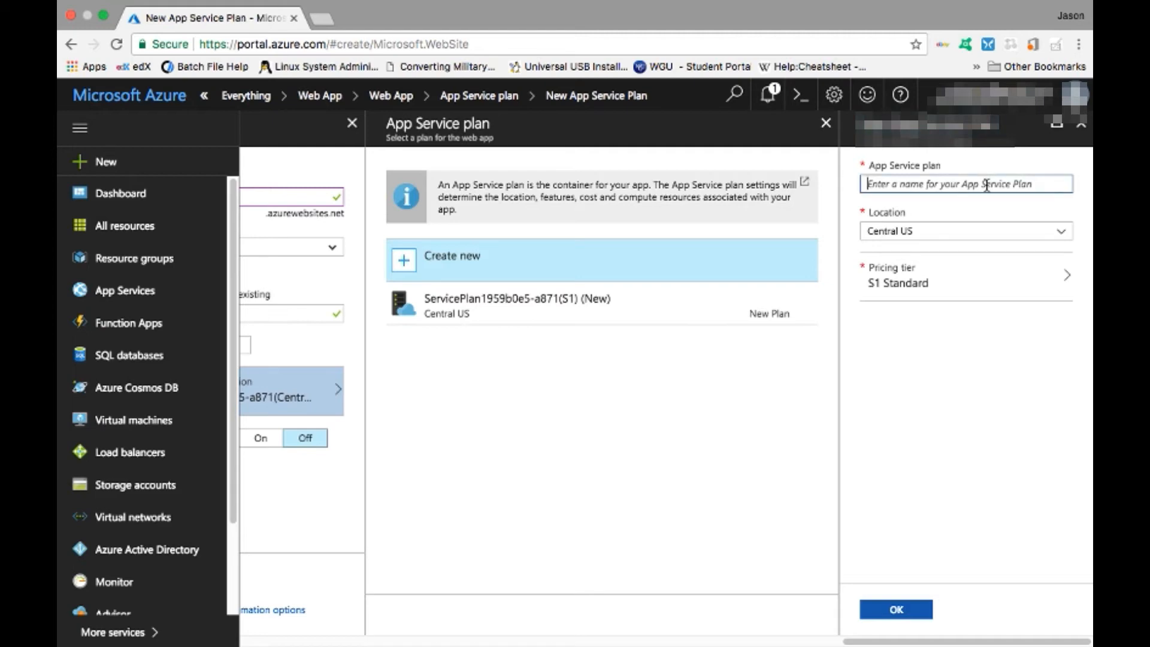
type("FreeSer")
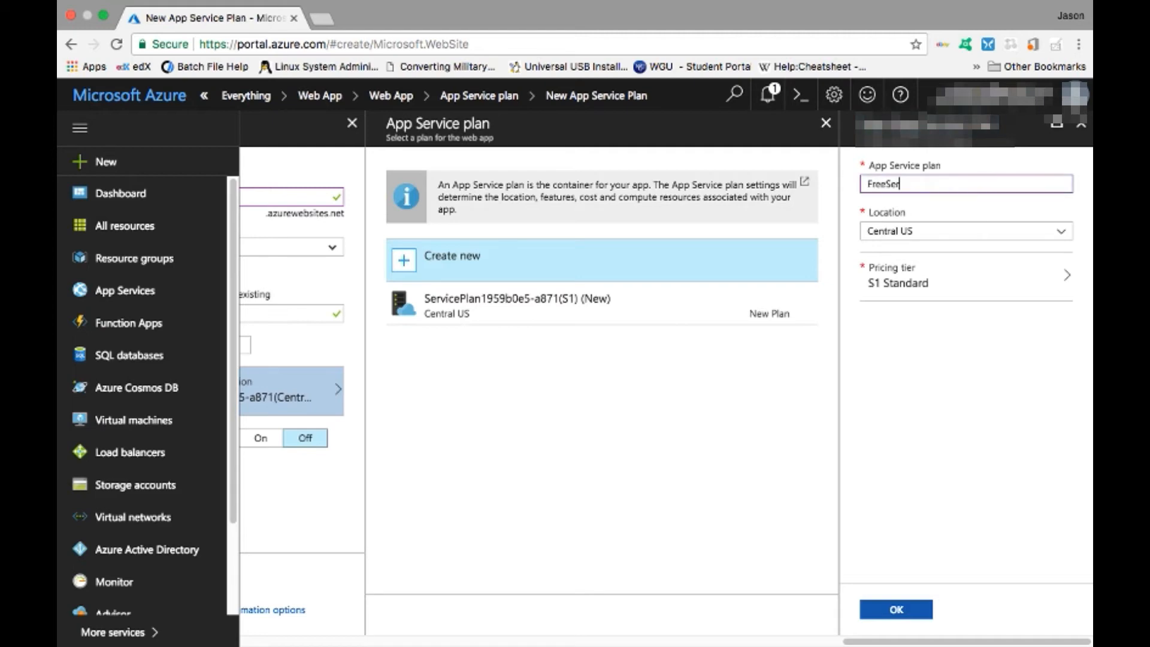
type("vicePlan")
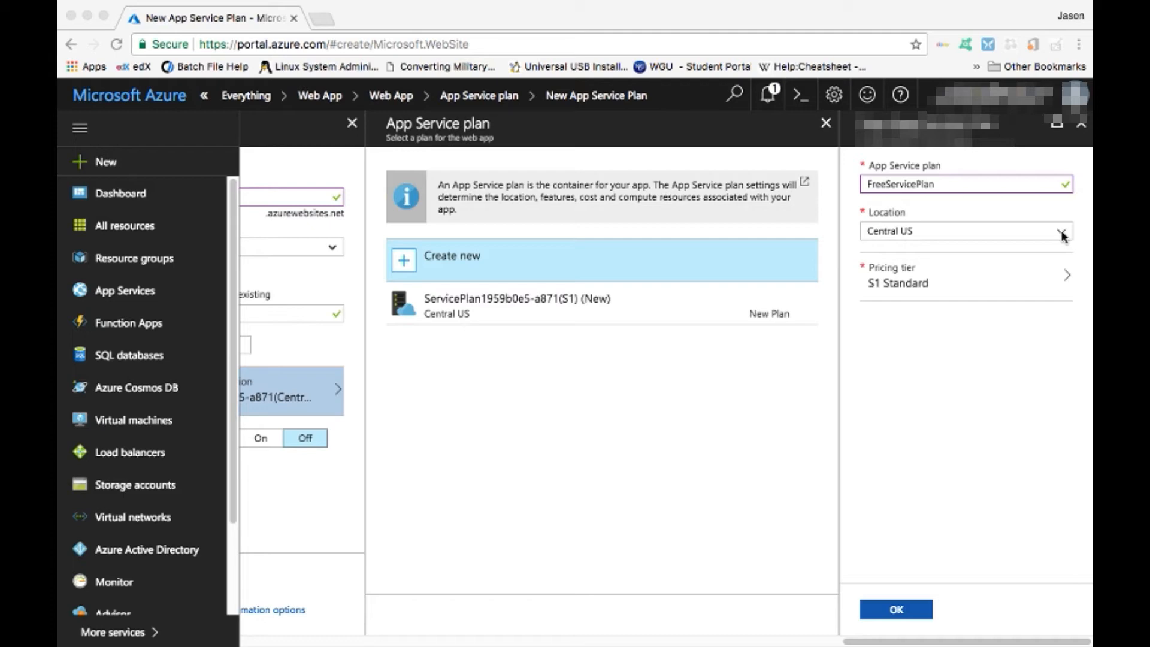
key("super+Tab")
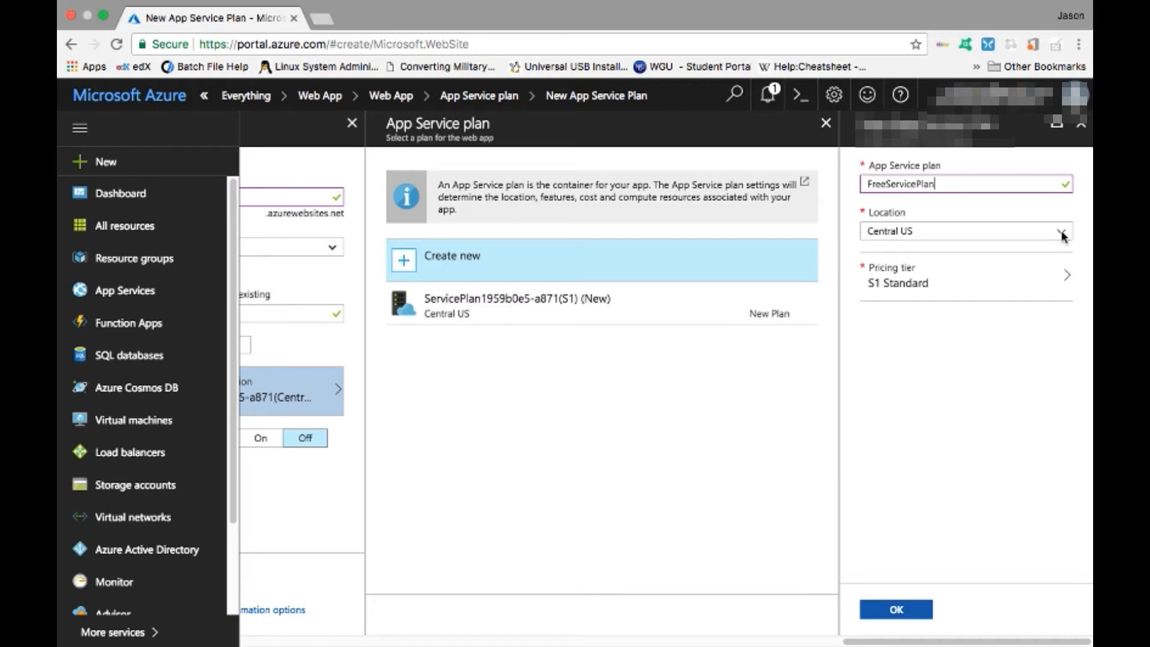
left_click(1063, 236)
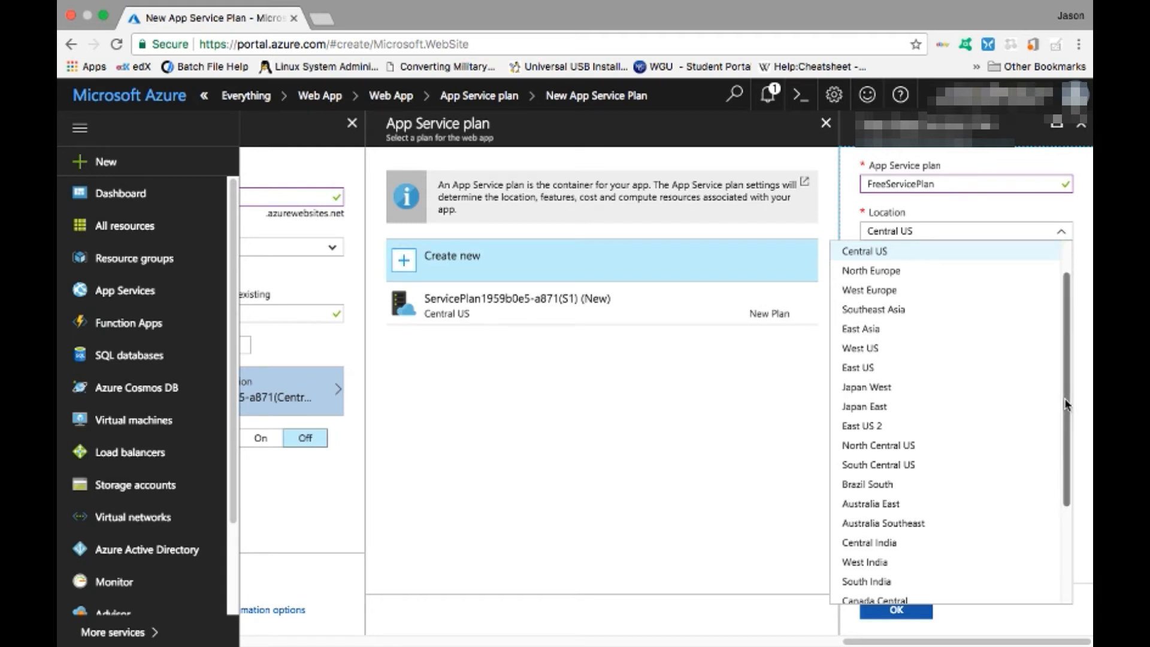
left_click(886, 349)
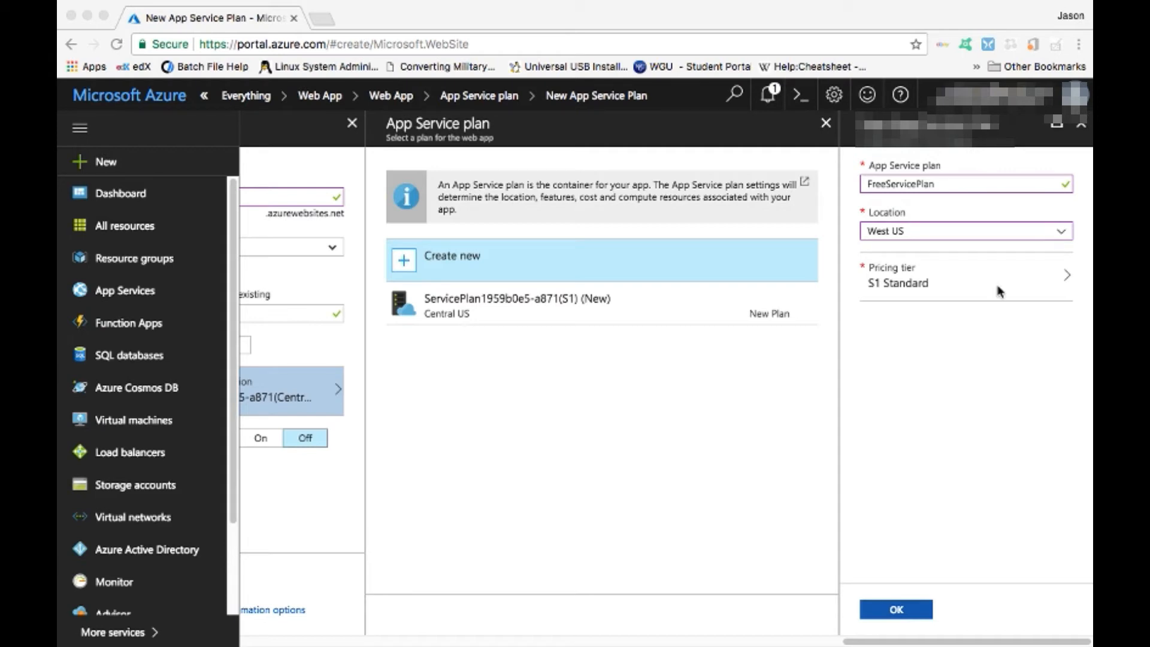
Set the new service plan's pricing tier to F1 Free and confirm the plan.
left_click(1068, 280)
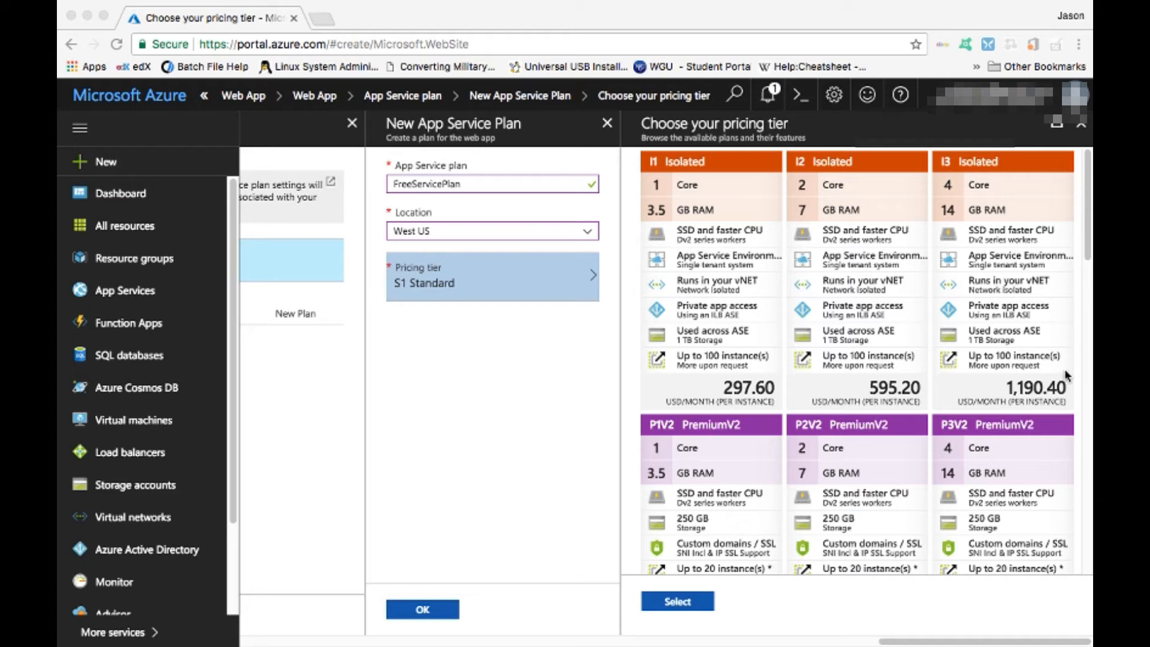
left_click(1089, 260)
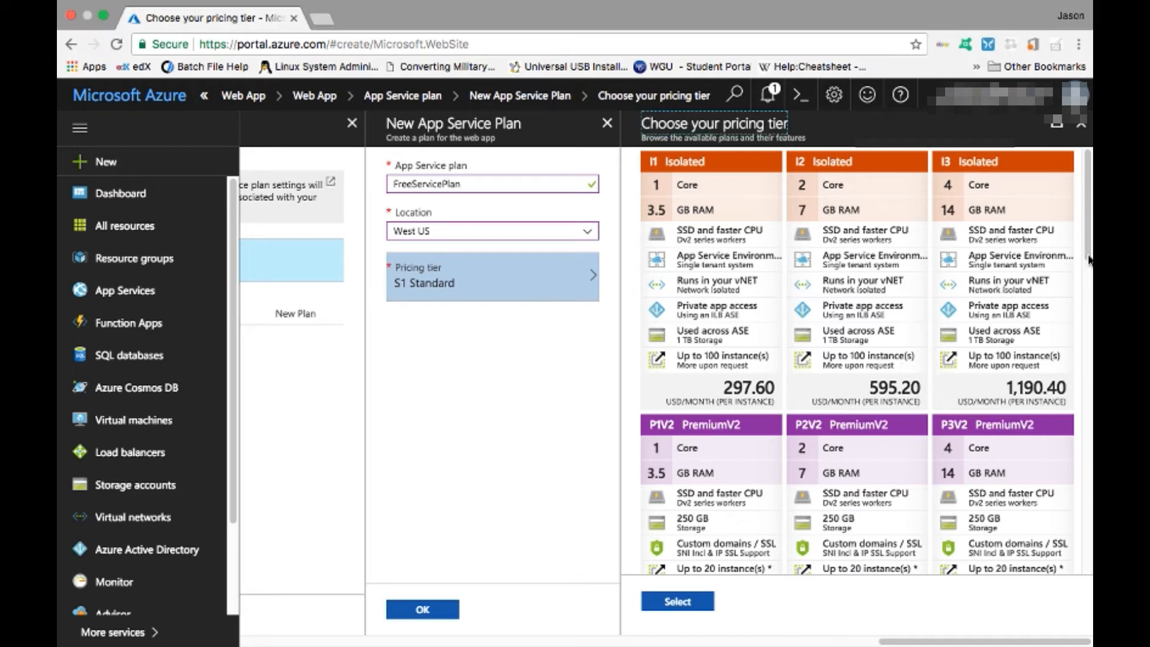
left_click_drag(1090, 259, 1081, 527)
scroll(870, 530, "down", 1)
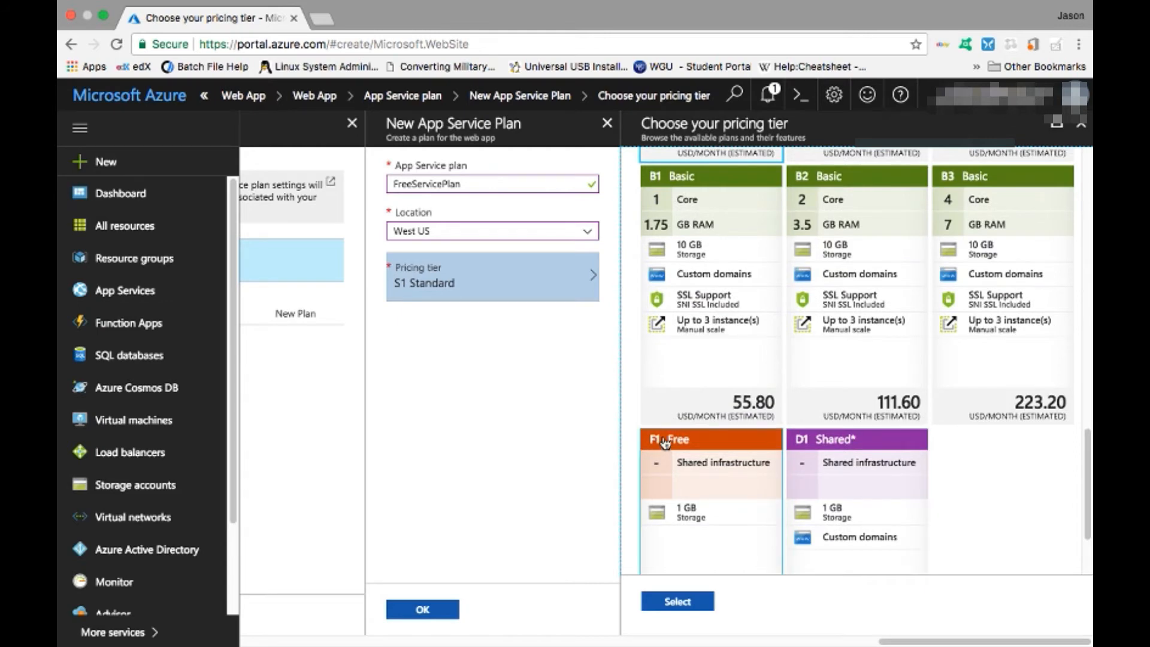
scroll(665, 442, "down", 5)
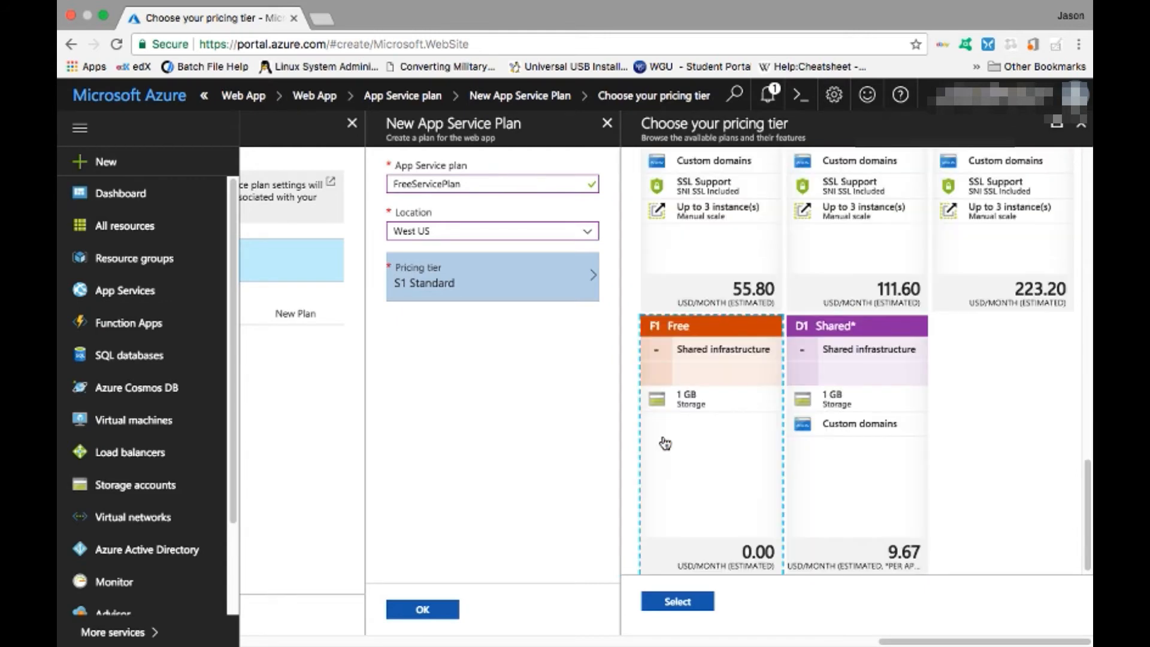
left_click(676, 602)
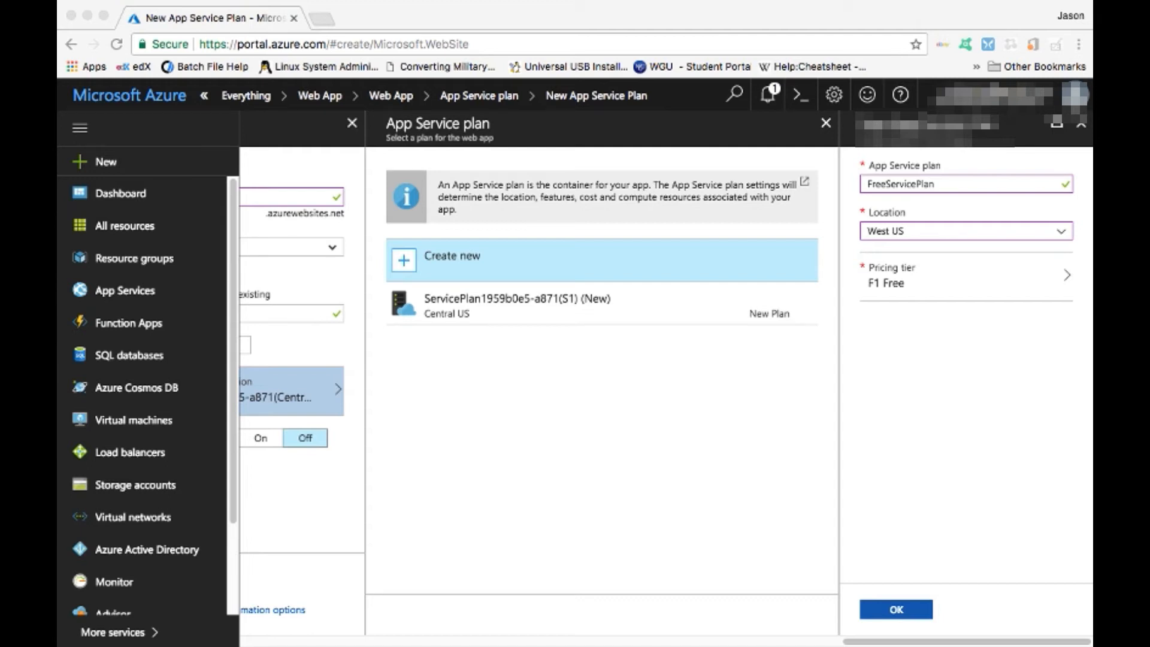
left_click(898, 614)
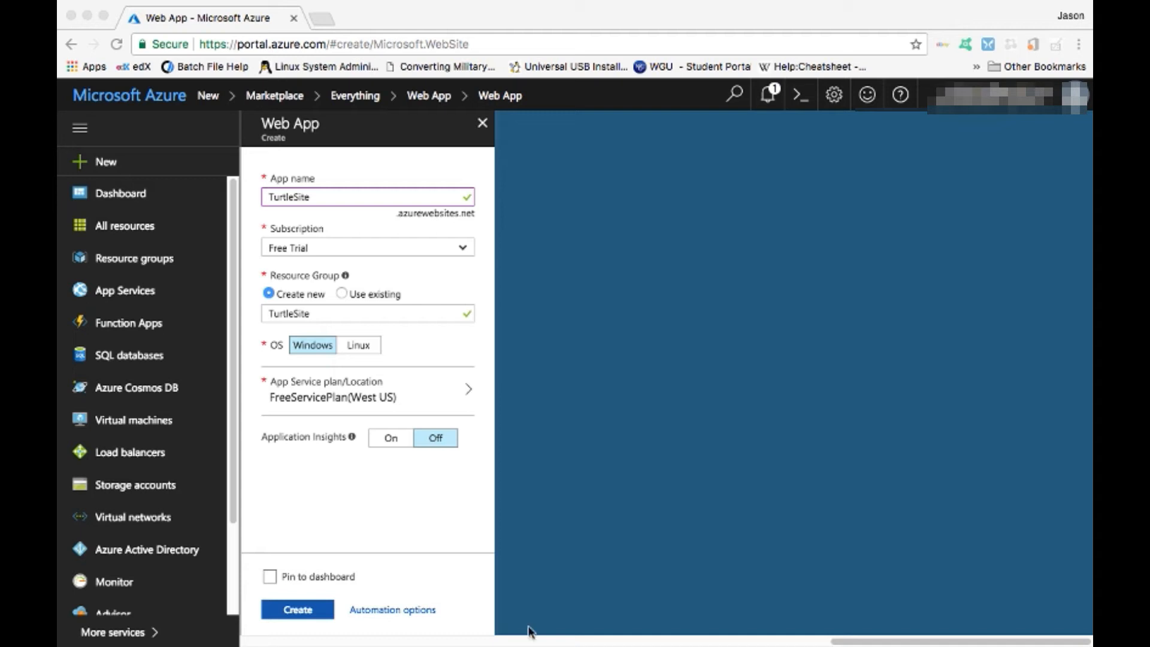
Pin the TurtleSite web app to the dashboard and create it, waiting for its deployment.
left_click(270, 579)
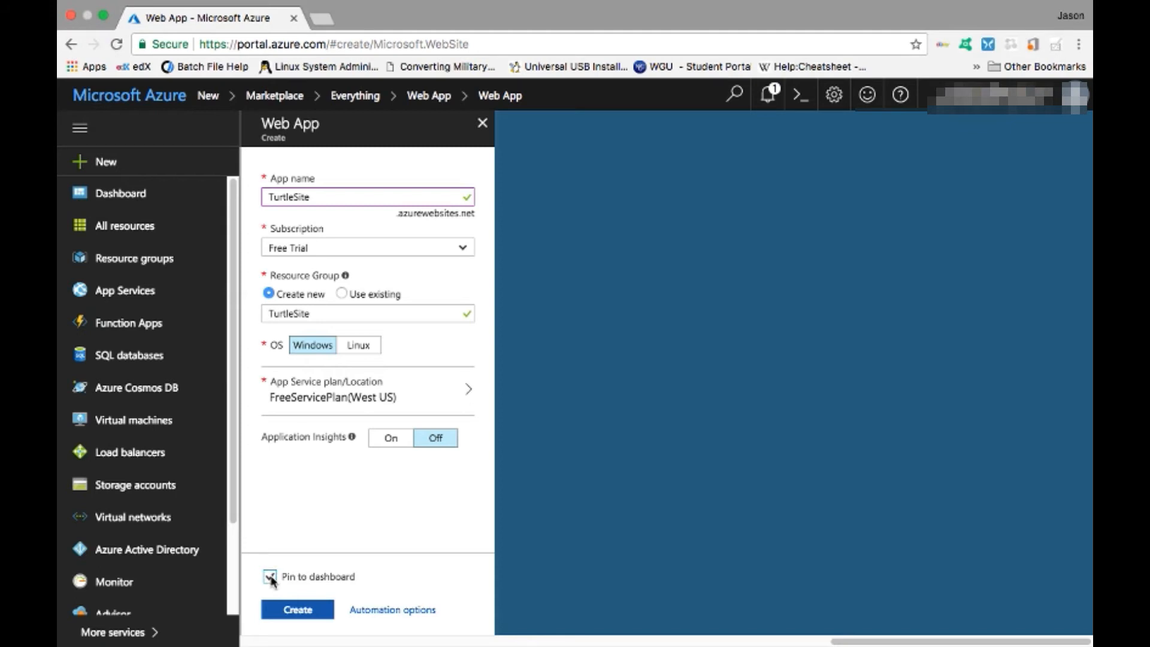
left_click(304, 614)
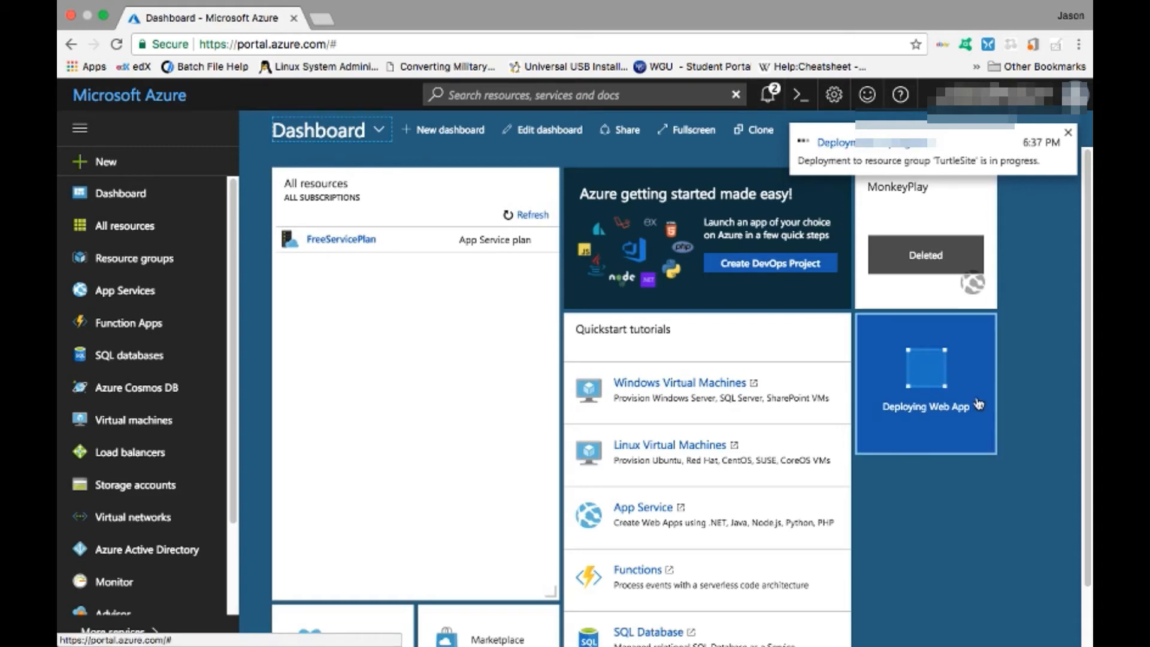
mouse_move(942, 387)
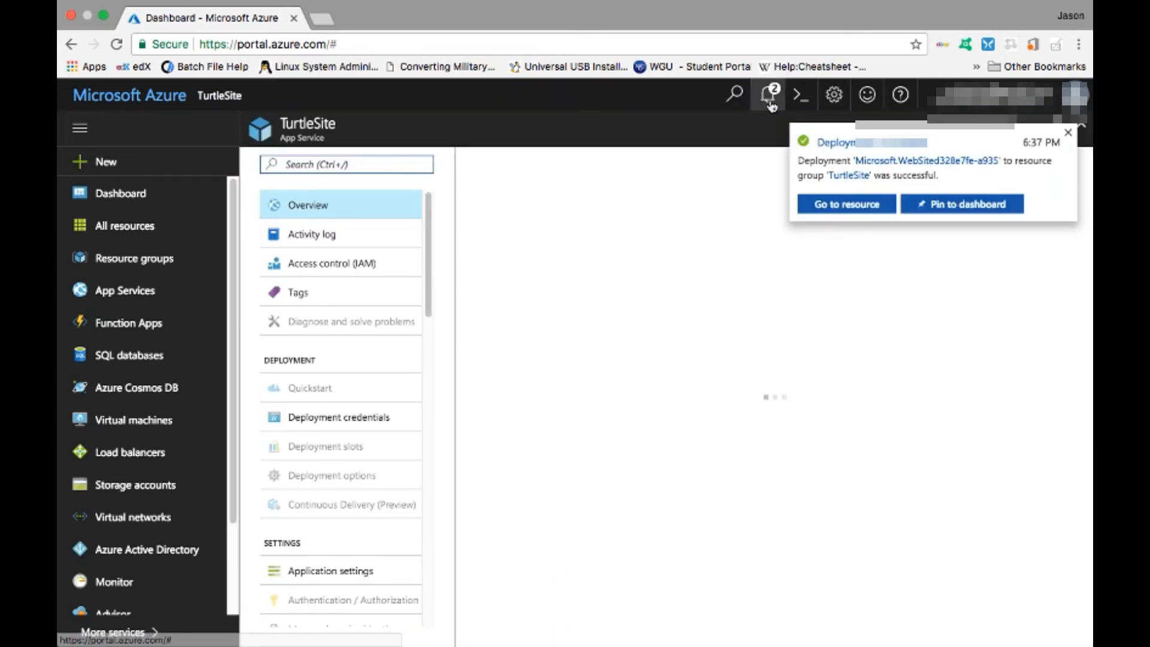
Check the deployment notification for the TurtleSite web app and close the notifications.
left_click(771, 105)
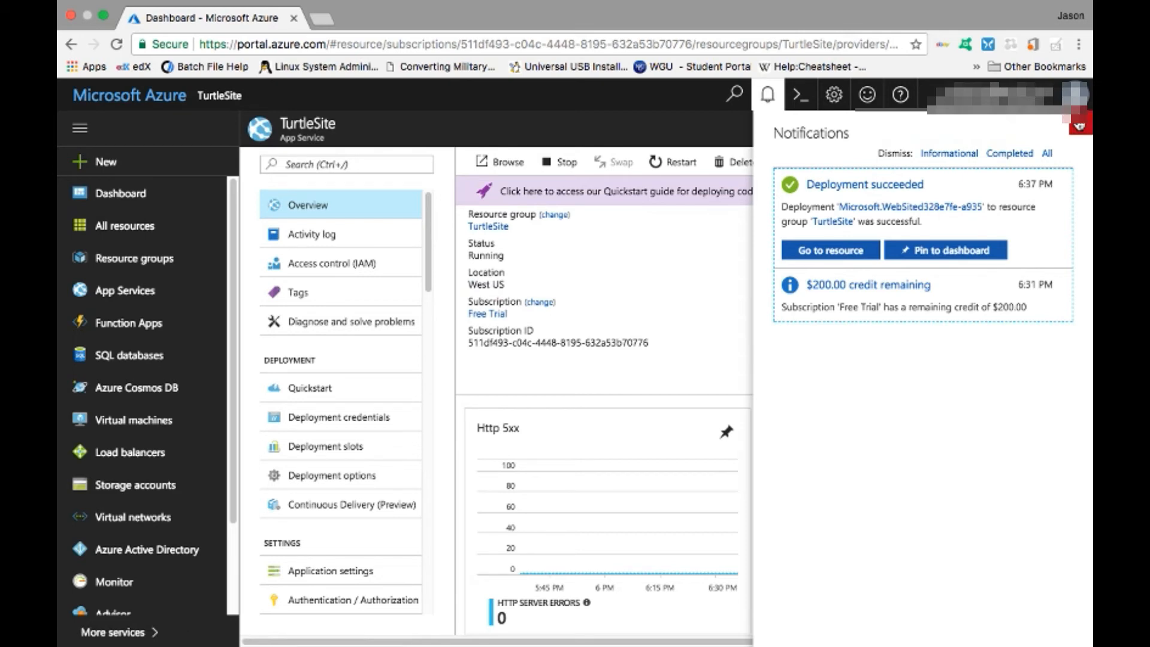
left_click(1079, 125)
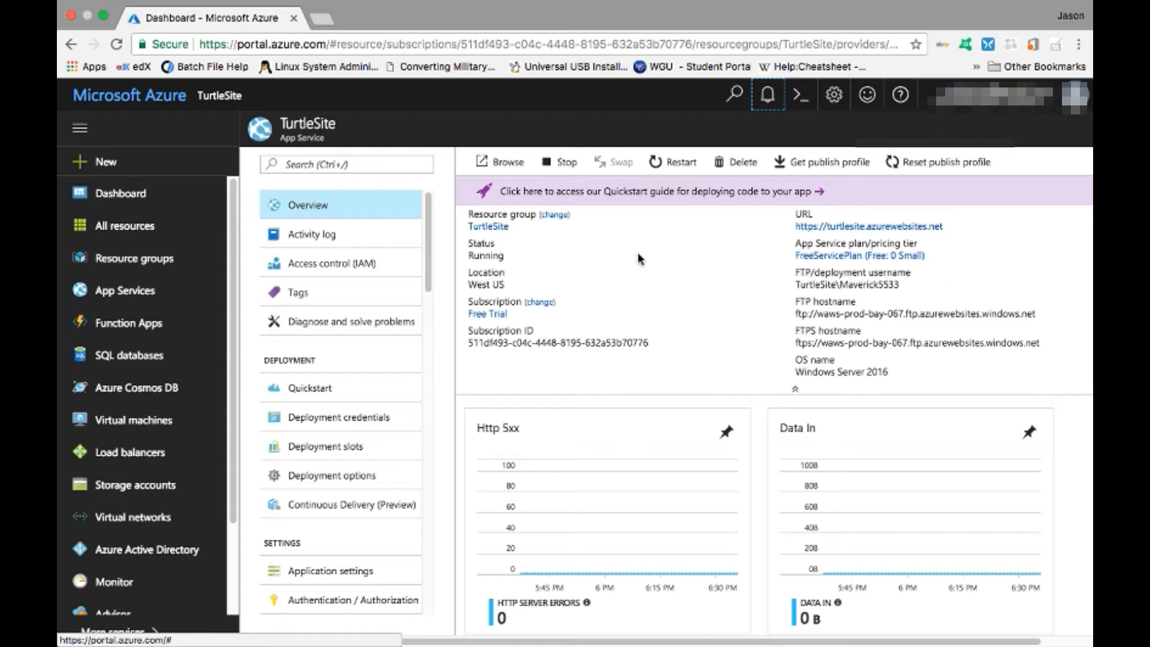
Switch to the Windows 10 virtual machine, launch FileZilla and dismiss its welcome message.
left_click(104, 20)
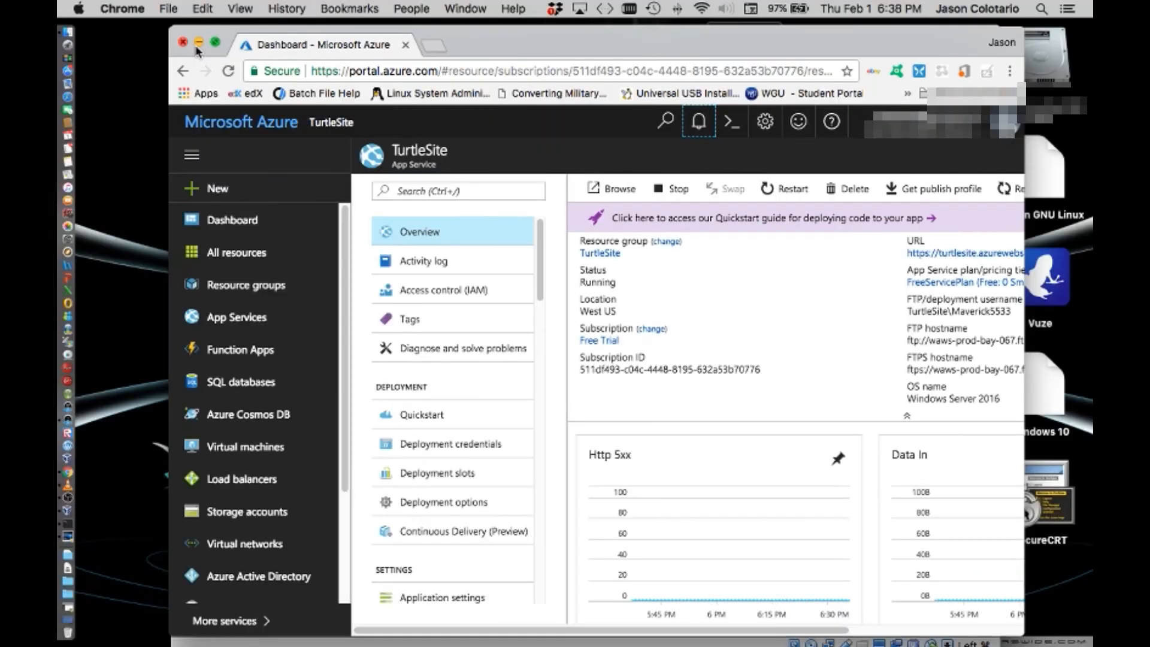
left_click(199, 43)
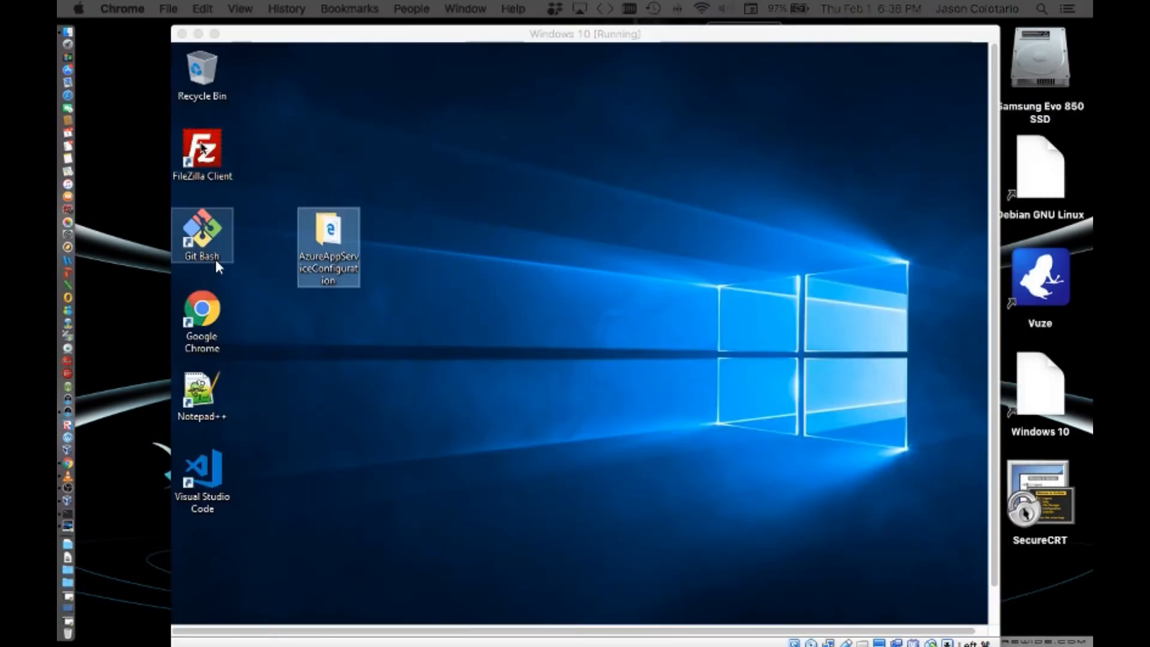
left_click(206, 151)
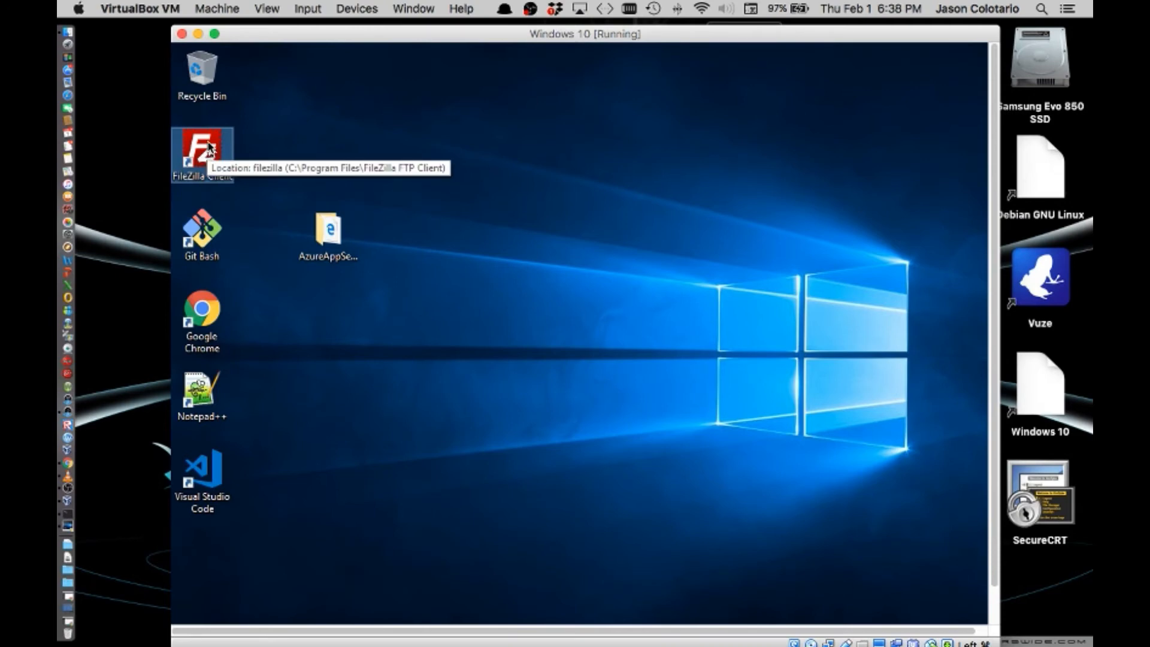
double_click(209, 147)
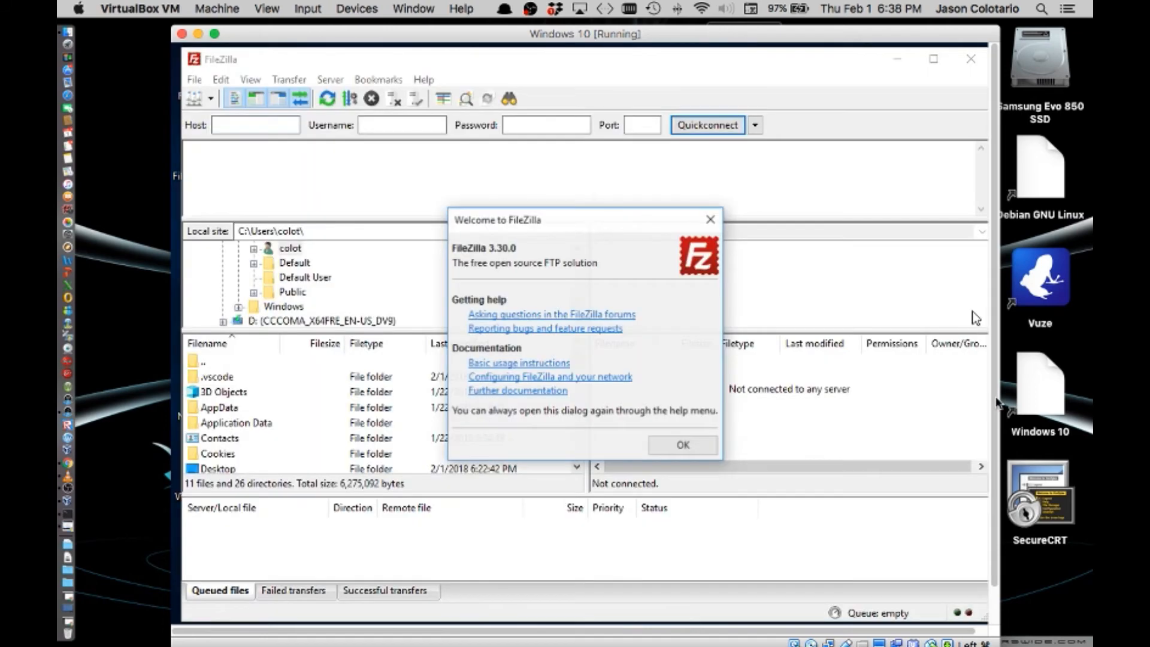
left_click(712, 220)
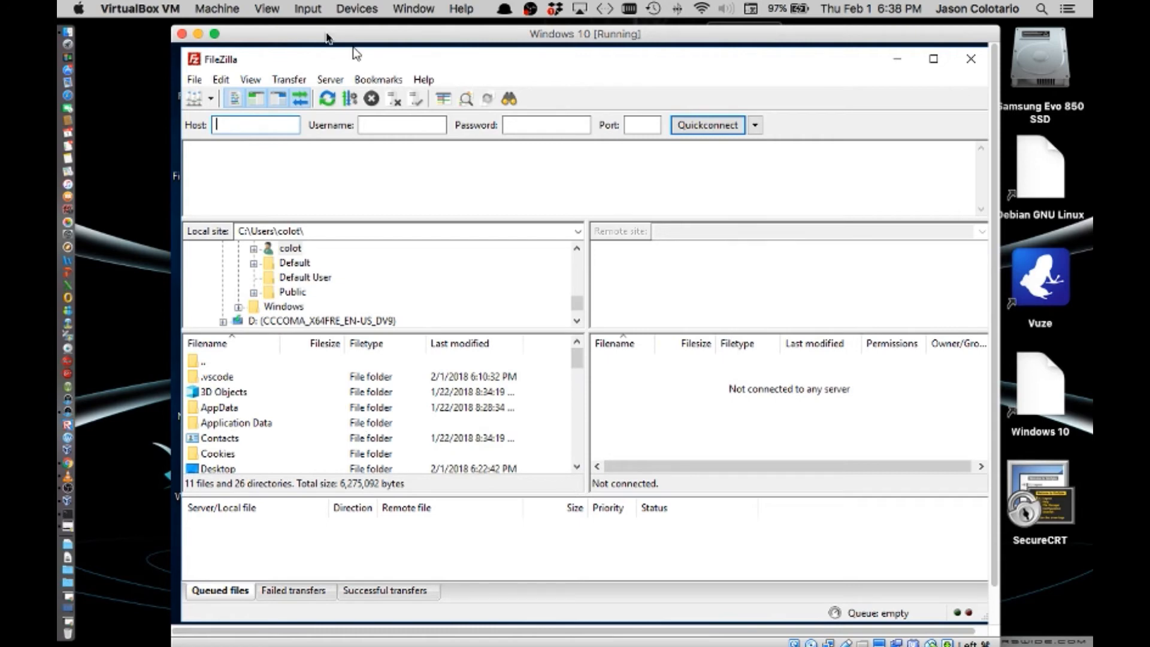
left_click_drag(327, 38, 312, 36)
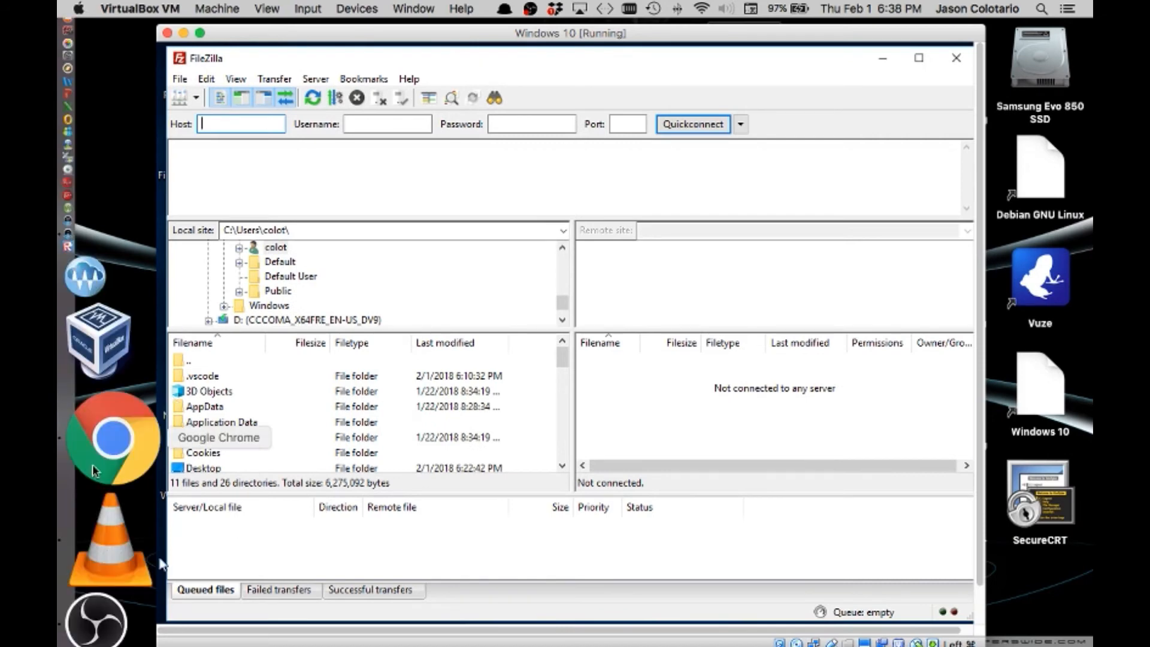
Close the leftover App Services browser window and bring back the Azure portal window with the TurtleSite overview.
left_click(94, 470)
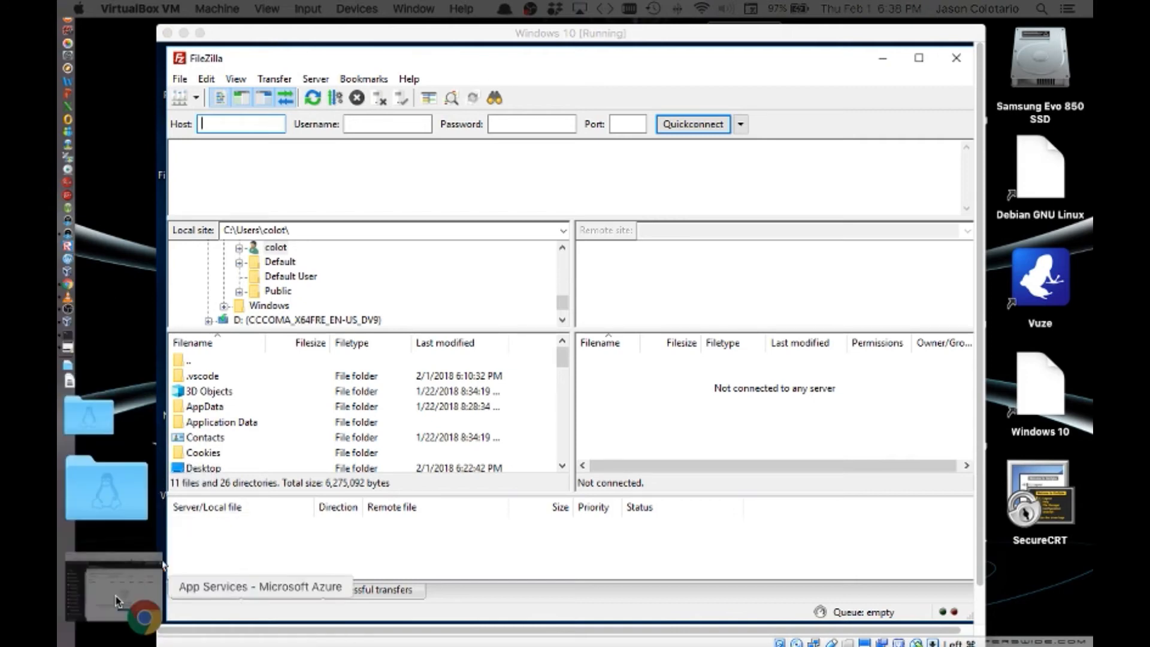
left_click(118, 600)
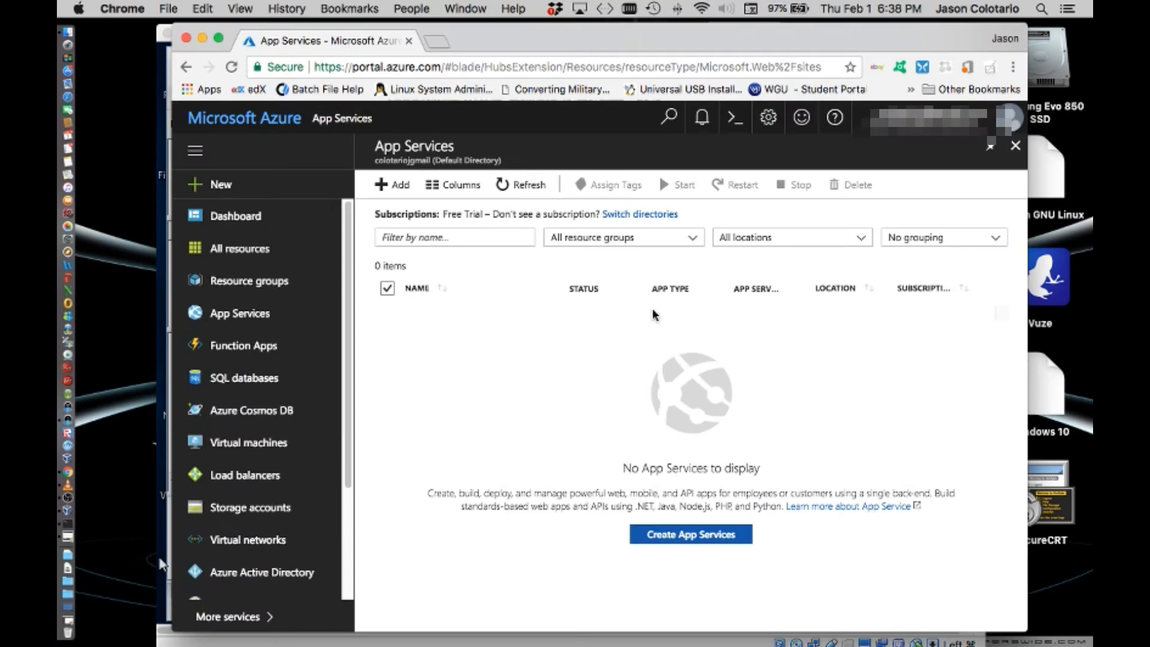
left_click(187, 39)
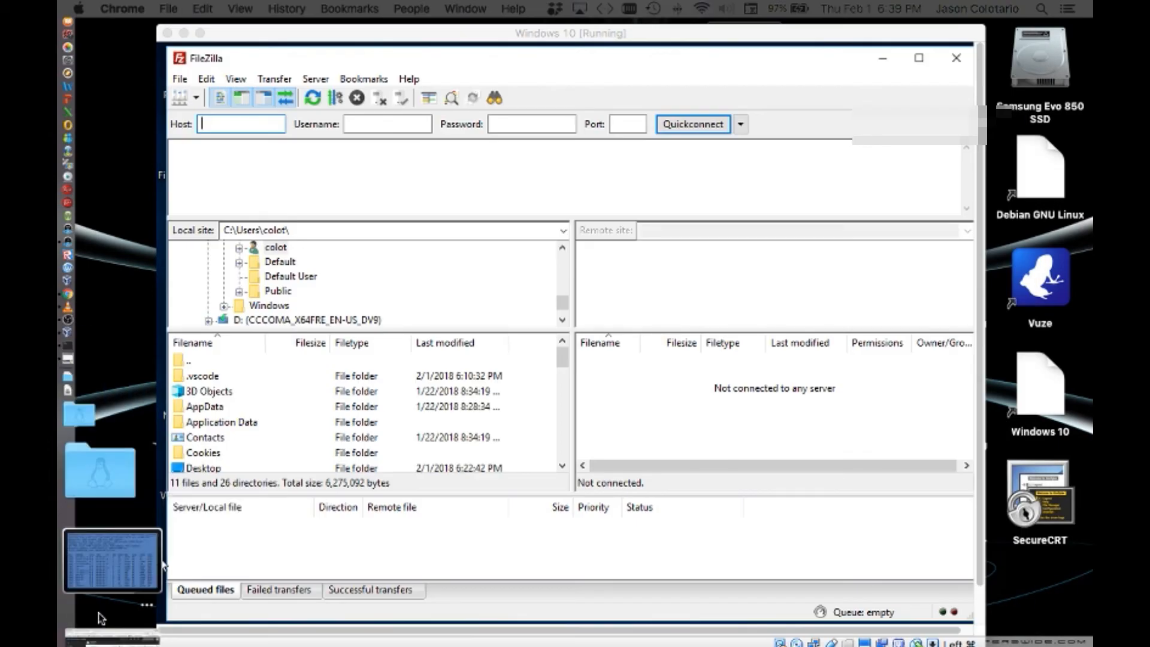
left_click(112, 560)
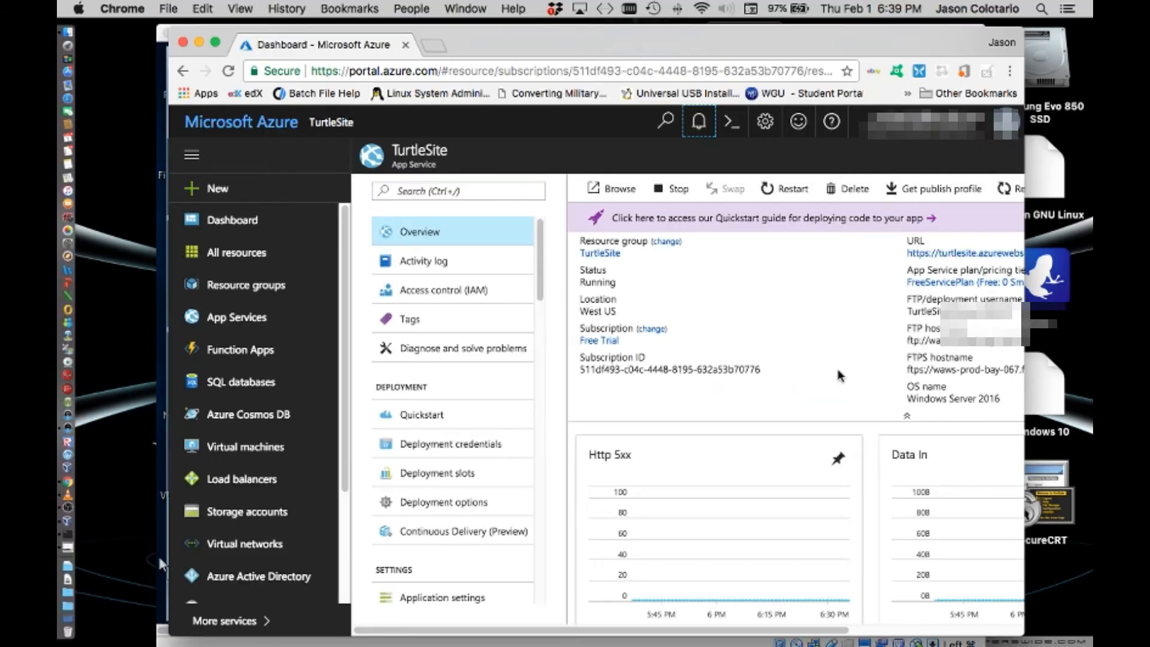
left_click_drag(614, 44, 576, 170)
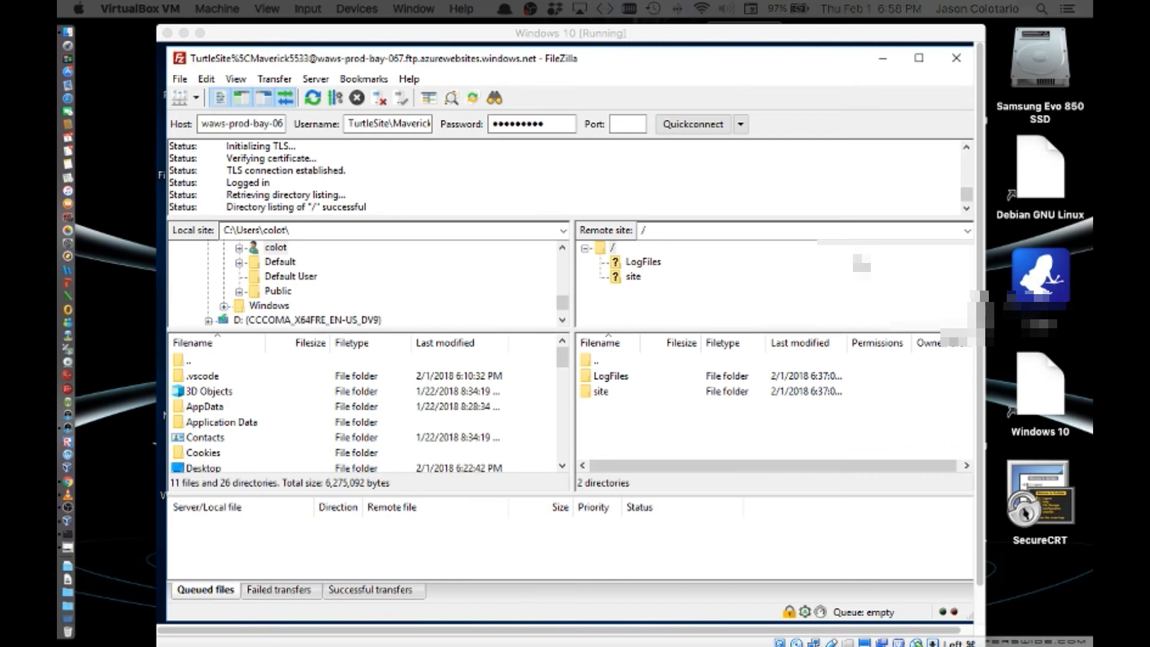
Open the site folder on the remote FTP server in FileZilla and expand its subfolders.
left_click(620, 279)
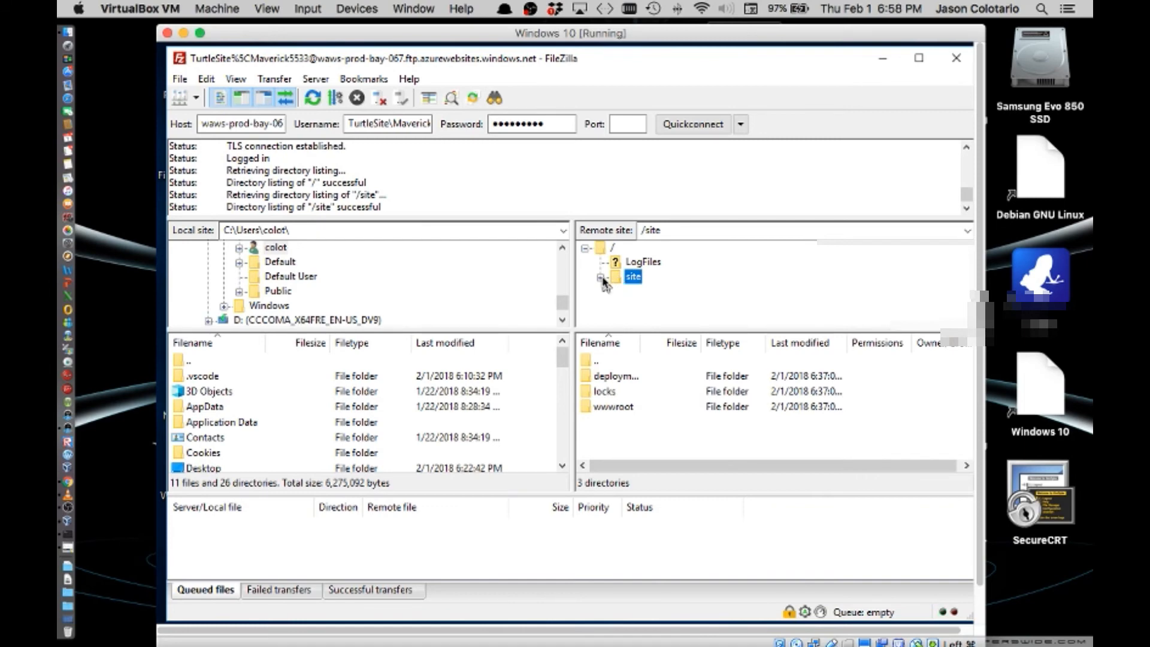
left_click(600, 277)
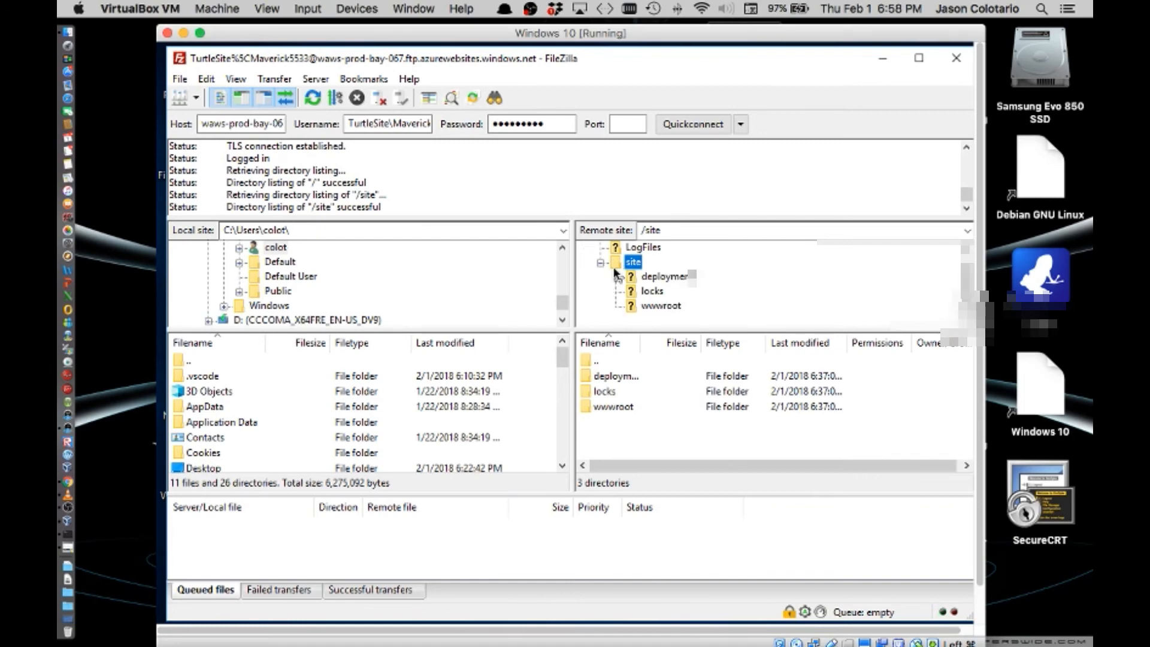
scroll(972, 269, "up", 1)
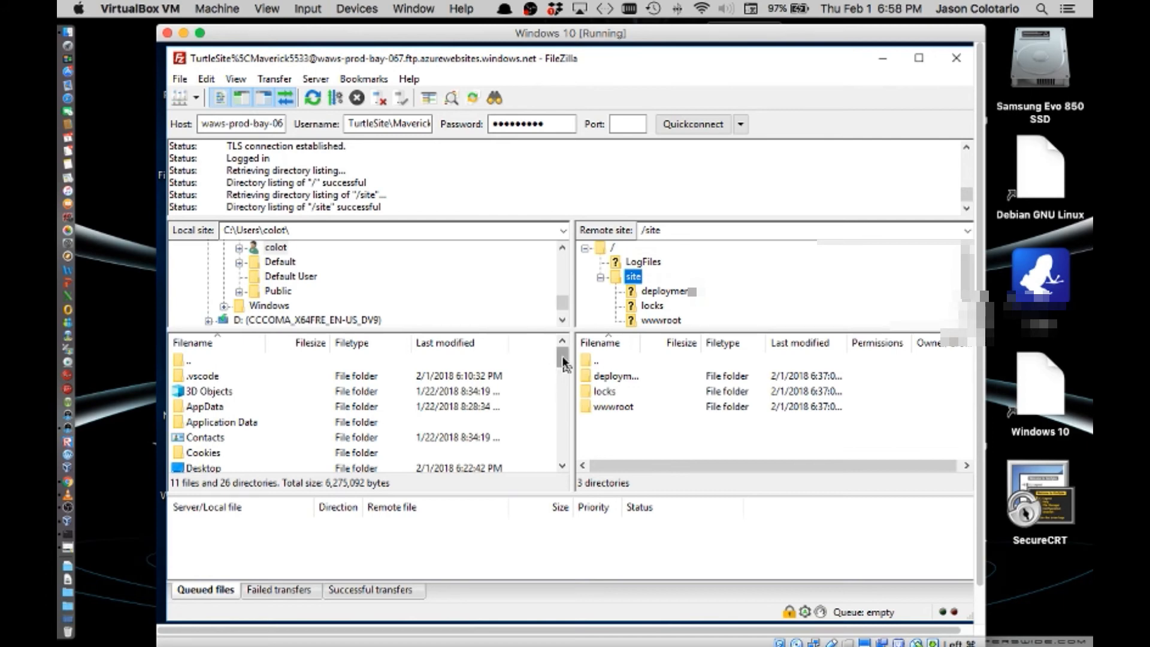
Browse the local site to the AzureAppServiceConfiguration folder on the Desktop.
mouse_move(563, 357)
left_mouse_down()
mouse_move(565, 438)
mouse_move(566, 357)
left_mouse_up()
left_click(240, 248)
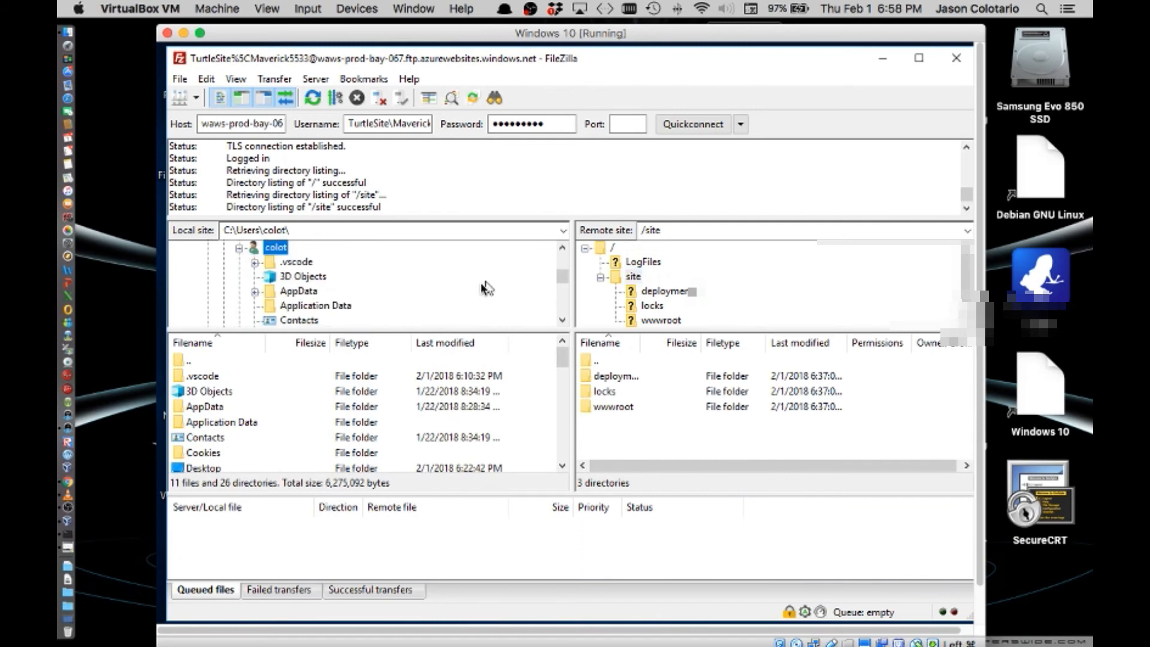
left_click_drag(562, 277, 310, 295)
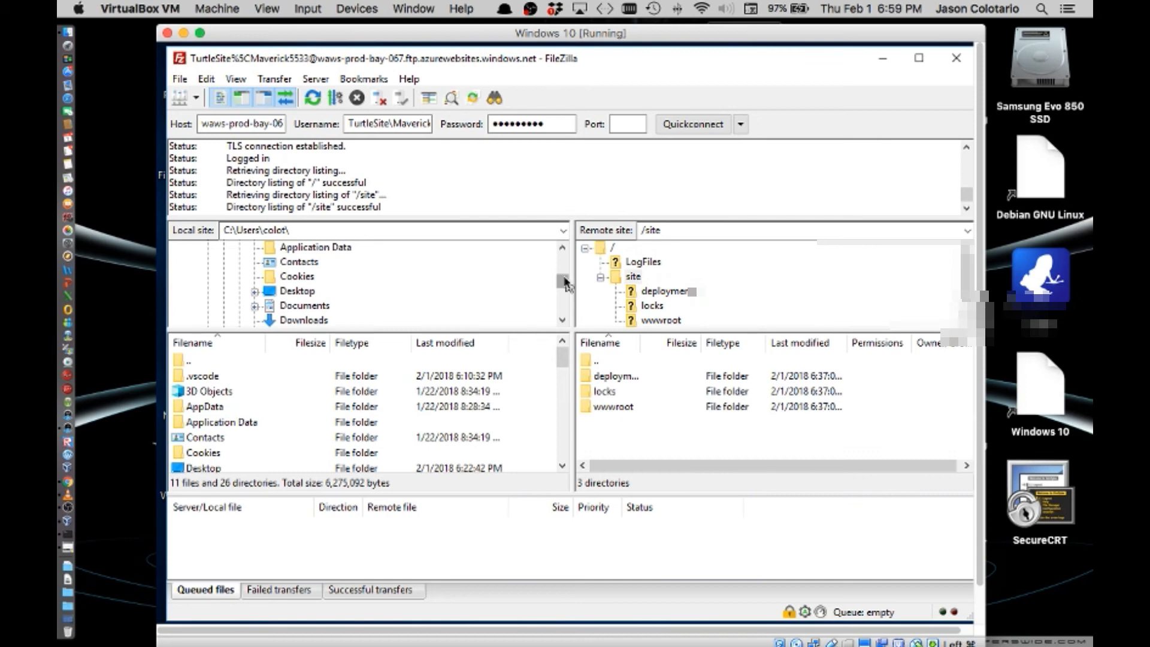
left_click(301, 291)
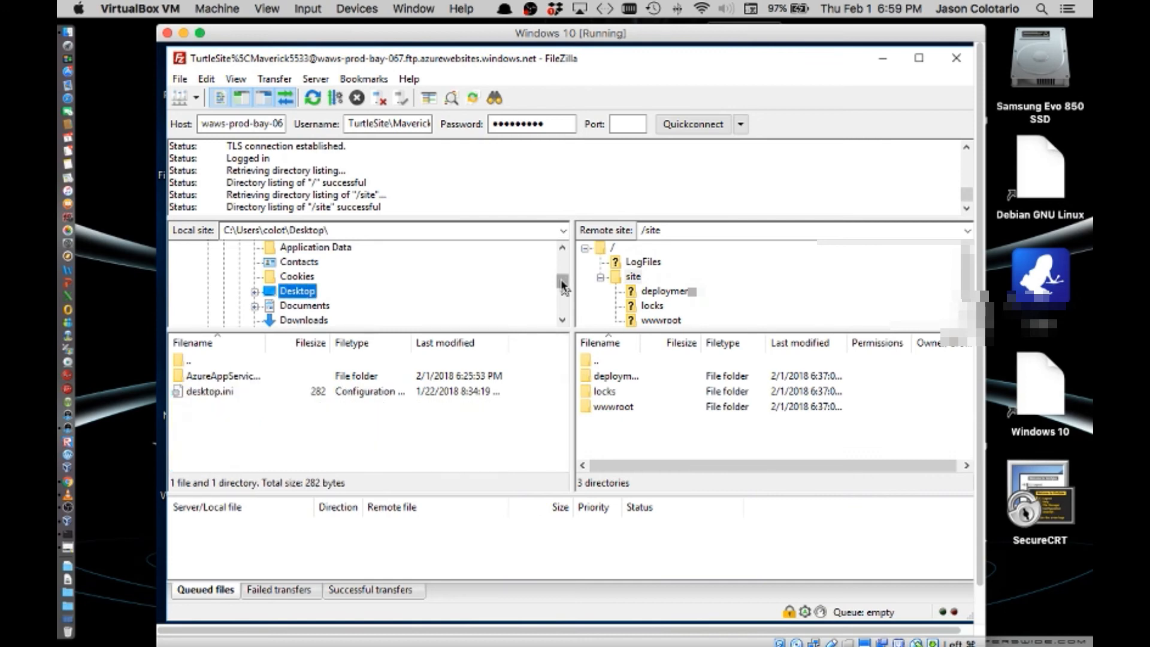
double_click(179, 377)
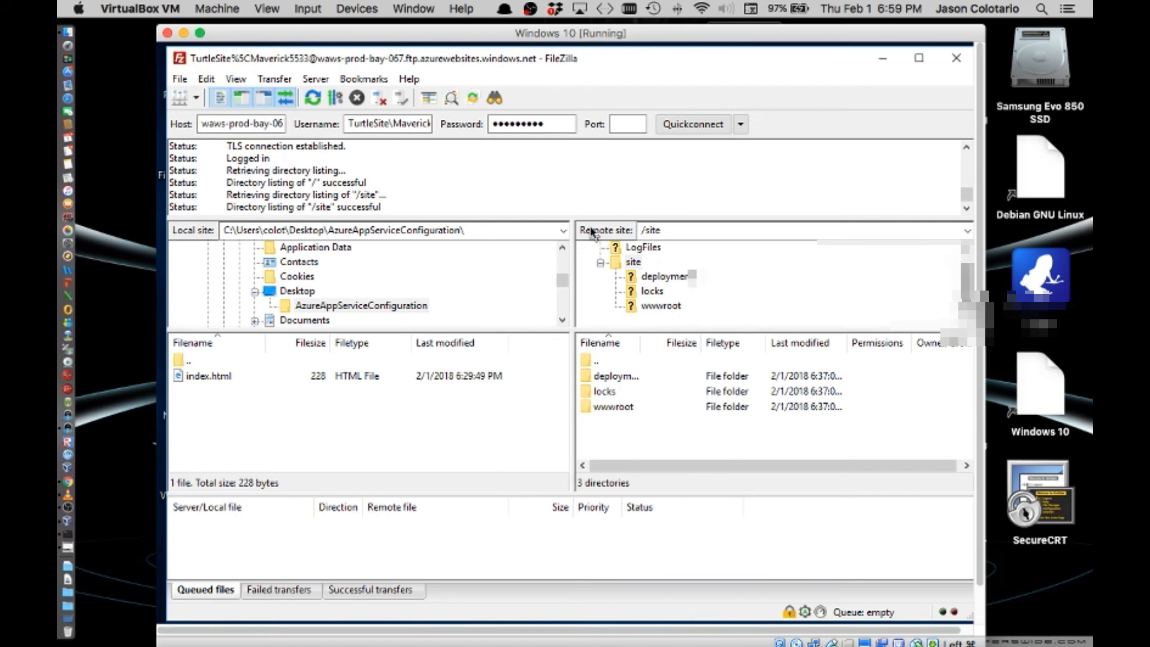
Upload index.html from the local folder to /site/wwwroot on the server.
left_click(633, 310)
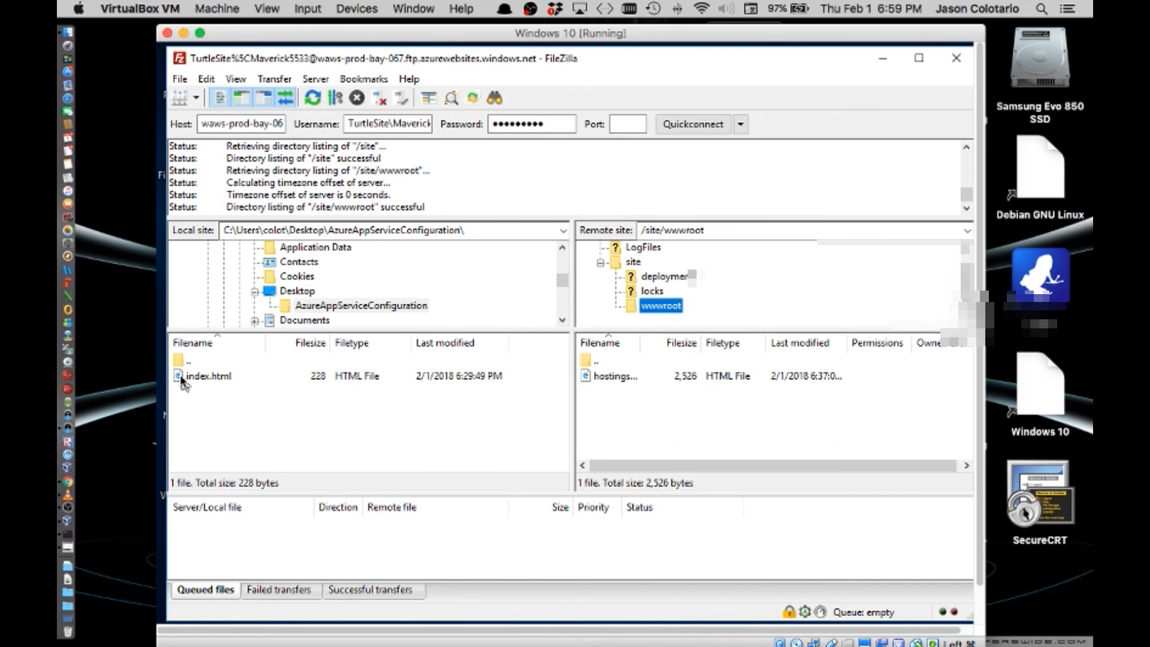
left_click_drag(181, 381, 631, 308)
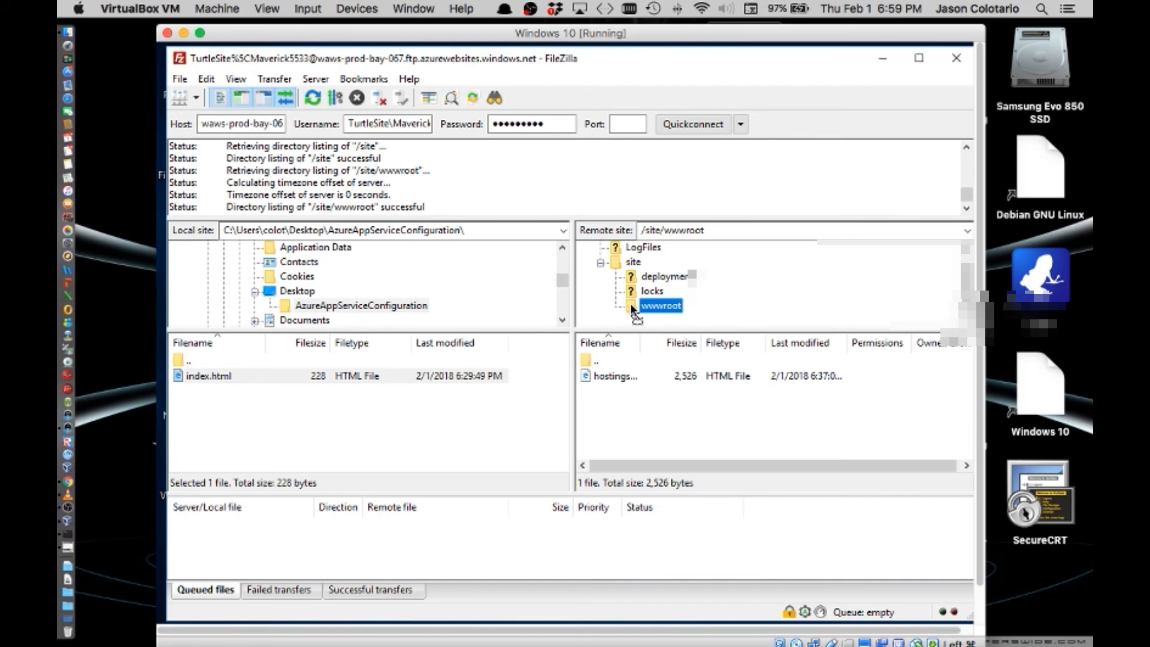
left_click_drag(631, 307, 631, 307)
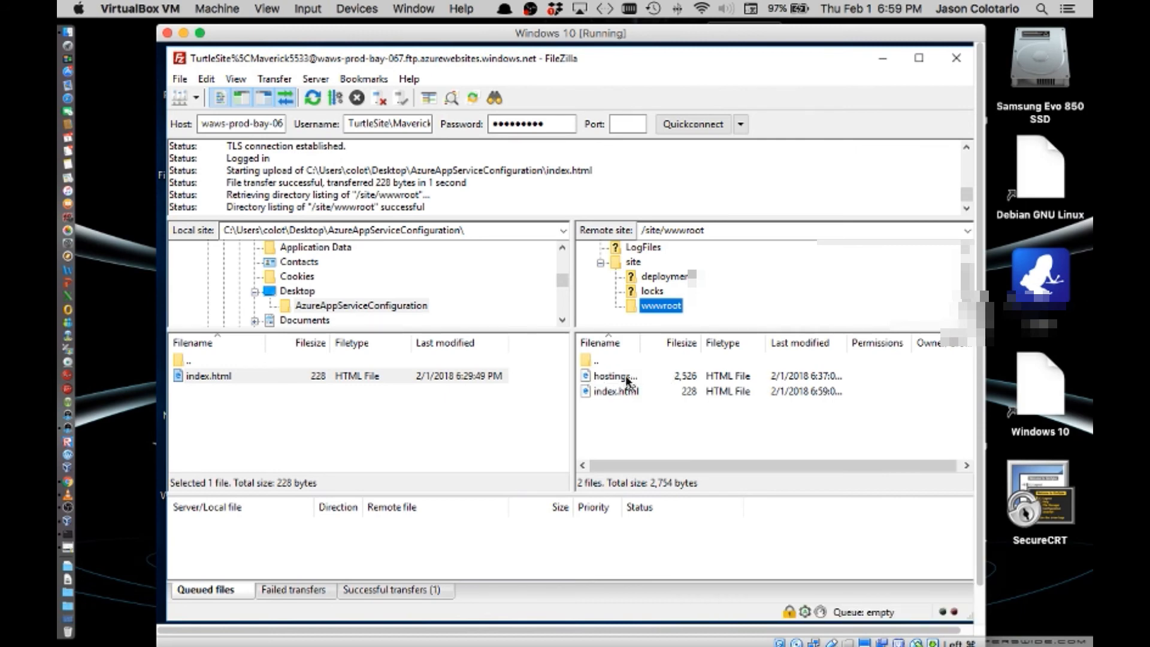
Delete the default hostingstart.html file from the remote wwwroot folder and confirm the deletion.
left_click(605, 378)
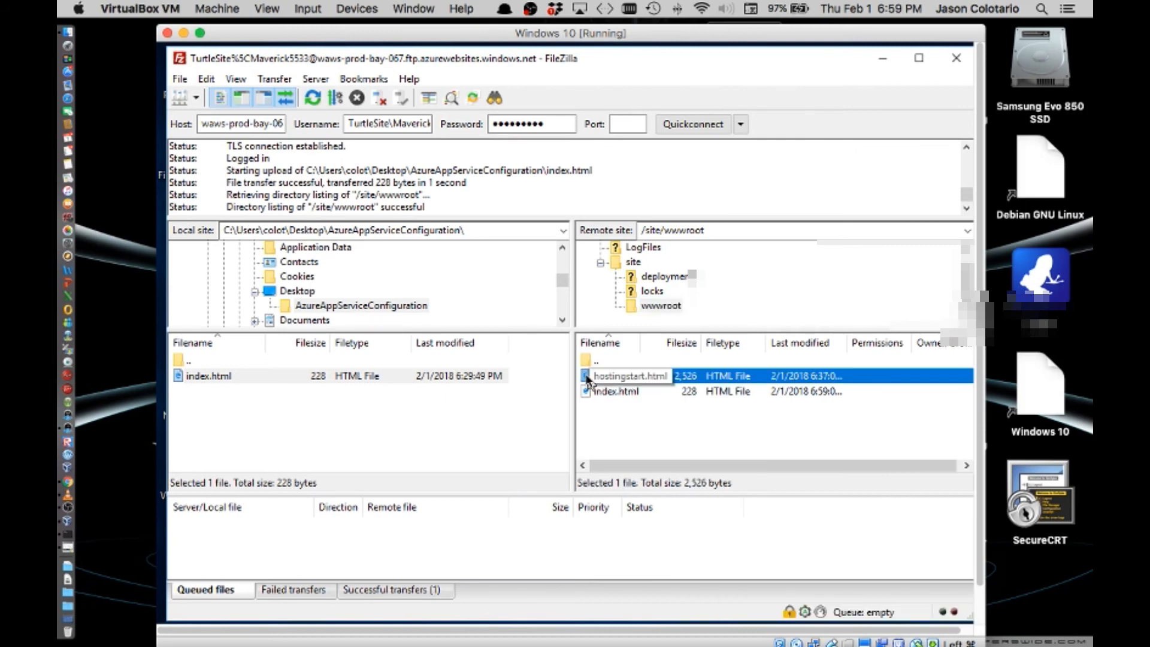
right_click(587, 377)
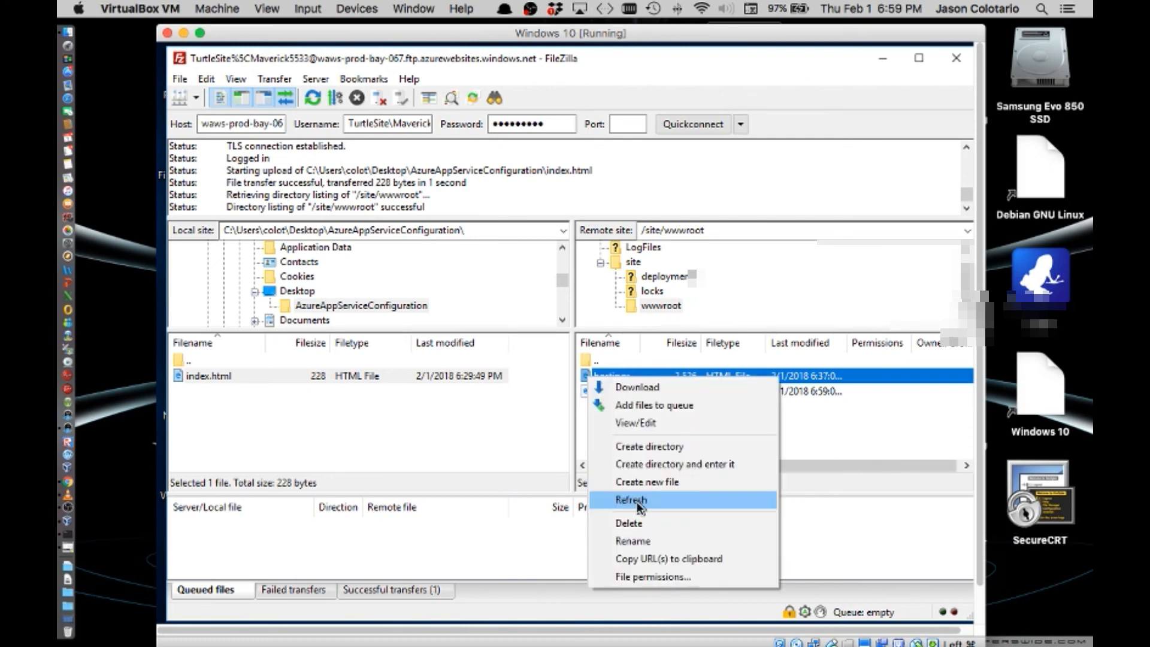
left_click(629, 523)
left_click(597, 403)
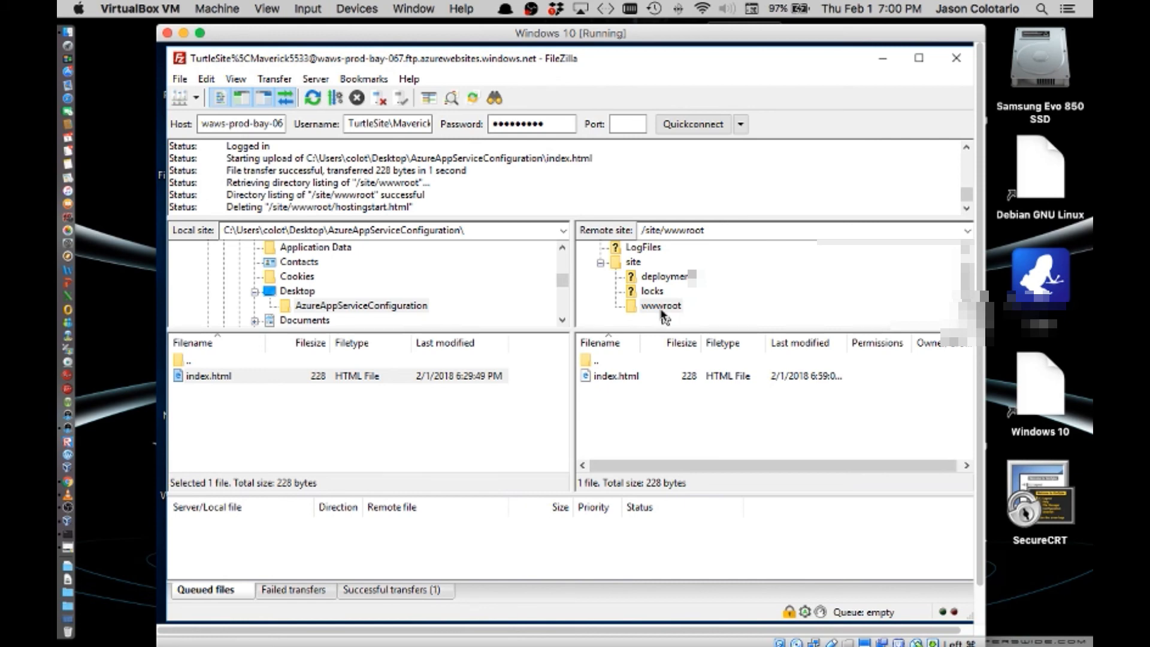
Disconnect FileZilla from the FTP server.
left_click(742, 125)
left_click(786, 88)
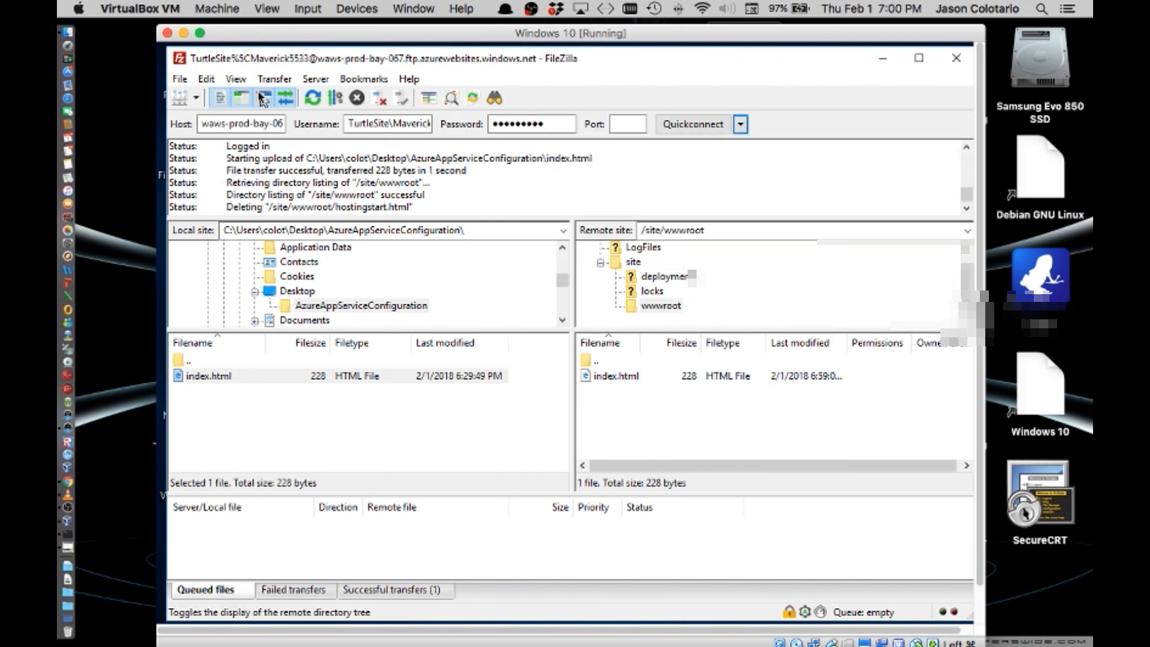
left_click(180, 79)
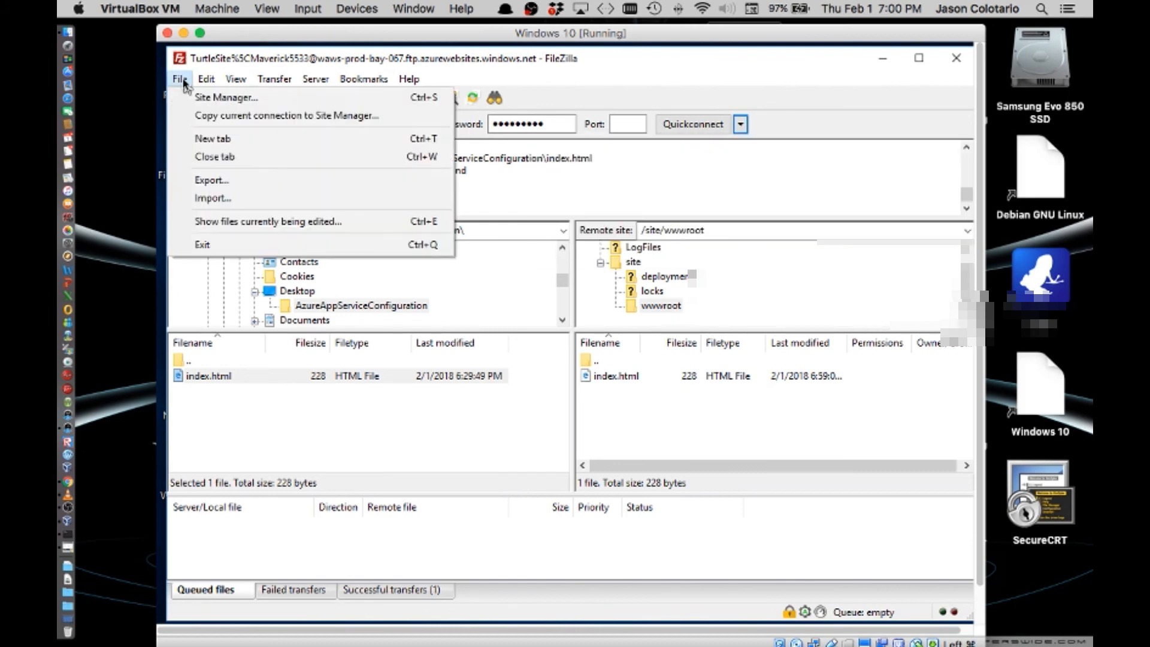
left_click(665, 114)
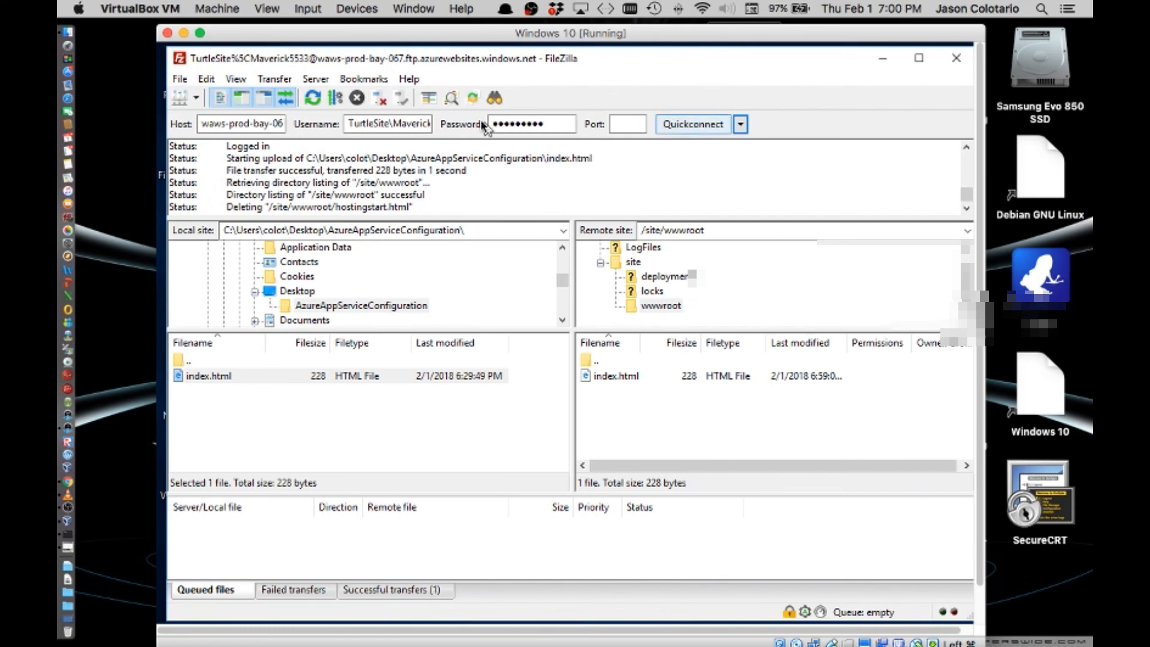
left_click(379, 99)
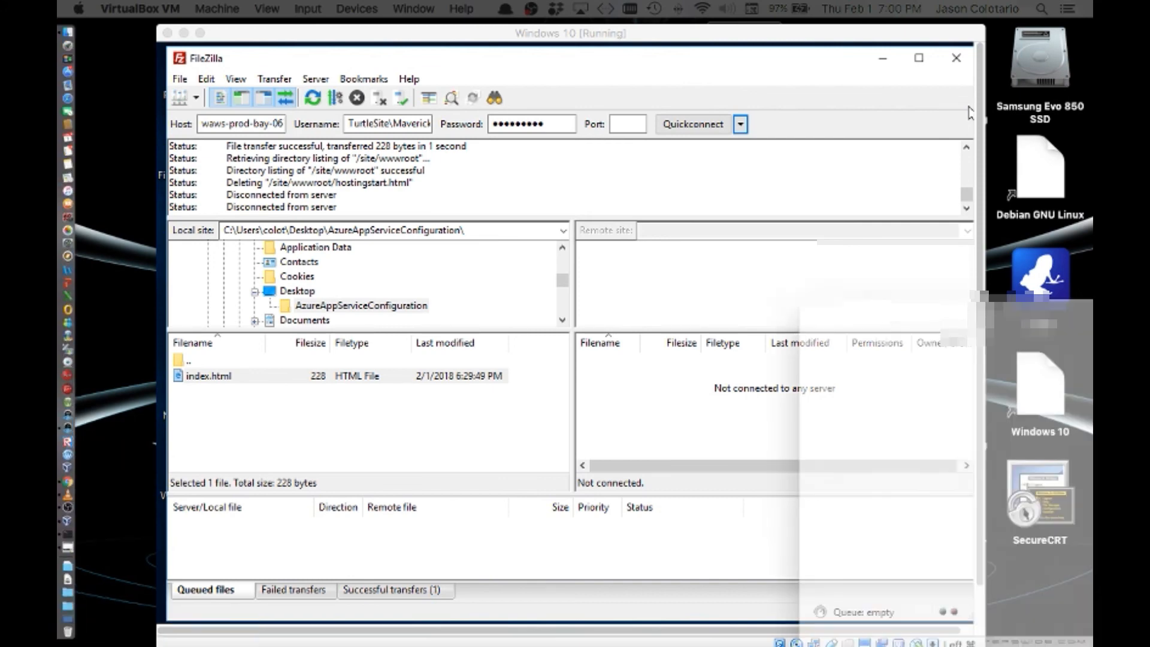
Switch to the Azure portal in Chrome and open the TurtleSite URL, turtlesite.azurewebsites.net, from the web app's overview.
key("super+Tab")
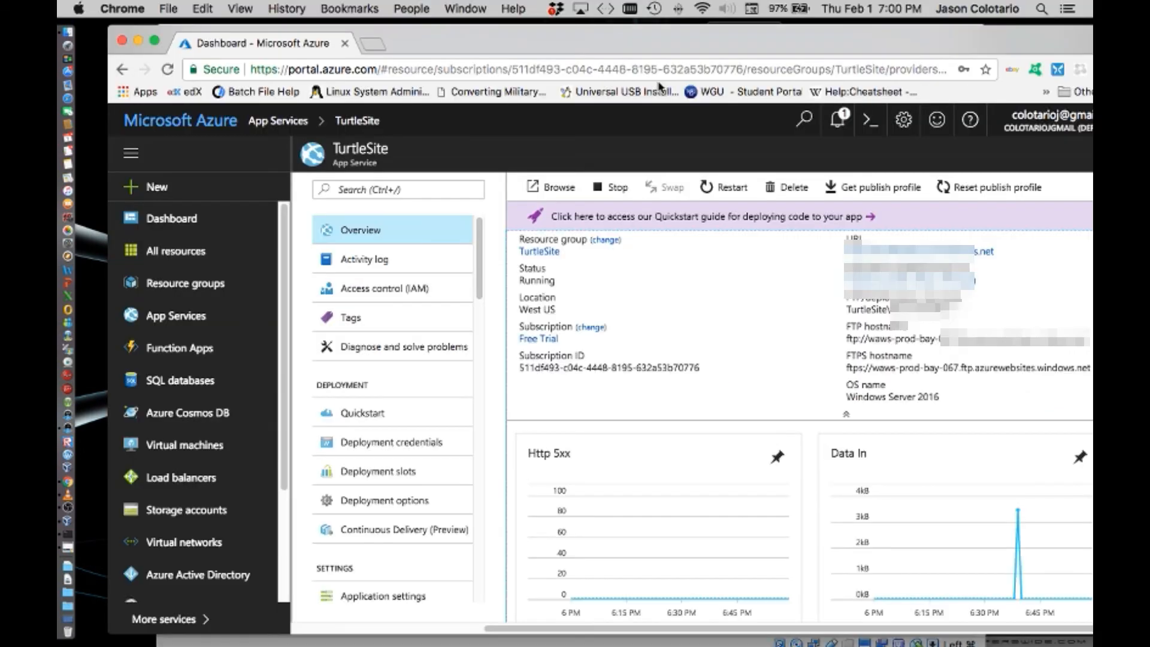
left_click_drag(765, 40, 731, 38)
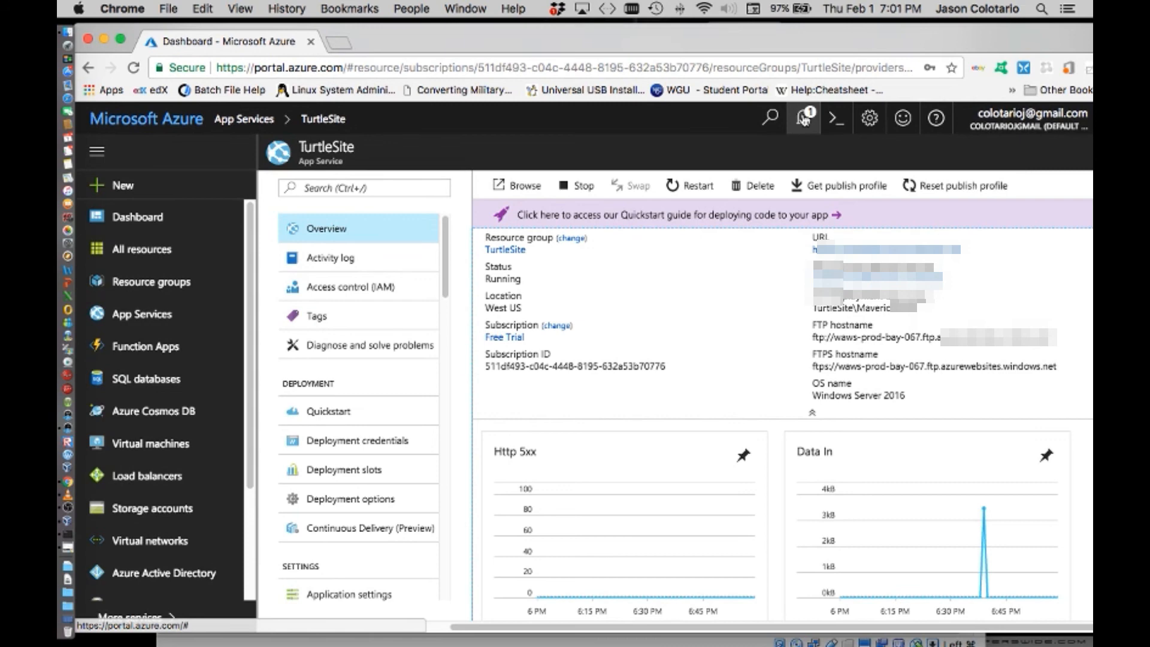
left_click_drag(784, 41, 783, 38)
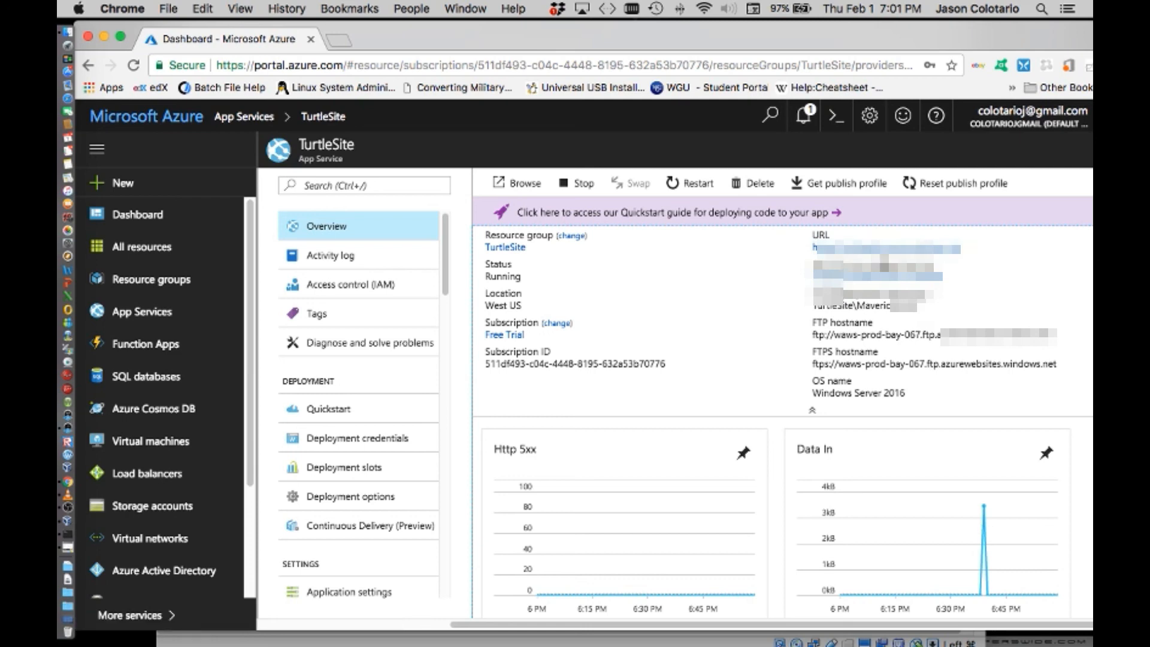
left_click(882, 248)
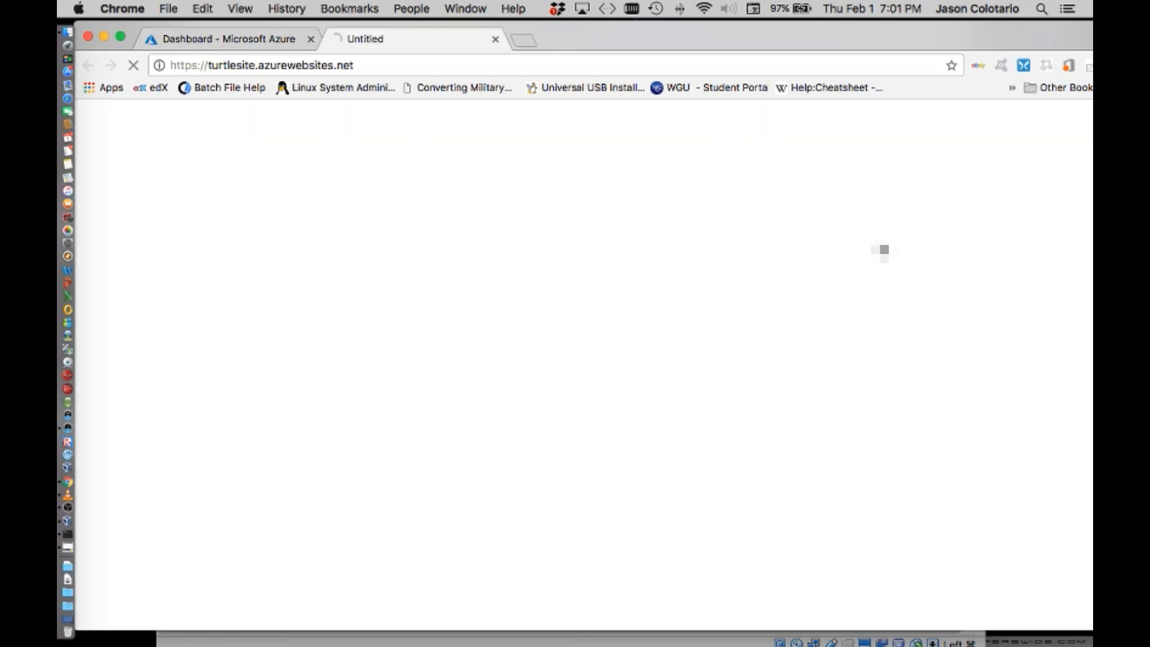